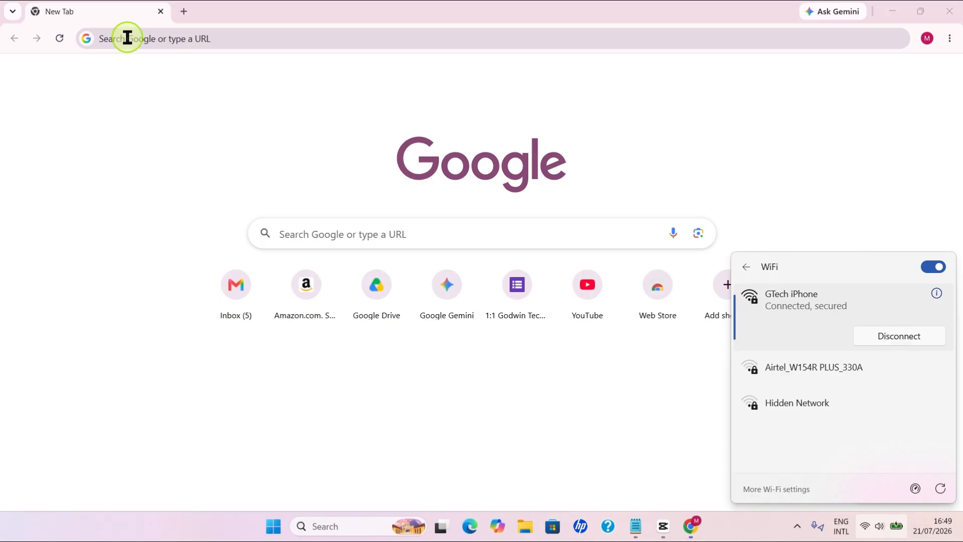
# Open the vosu.ai website
pyautogui.click(127, 37)
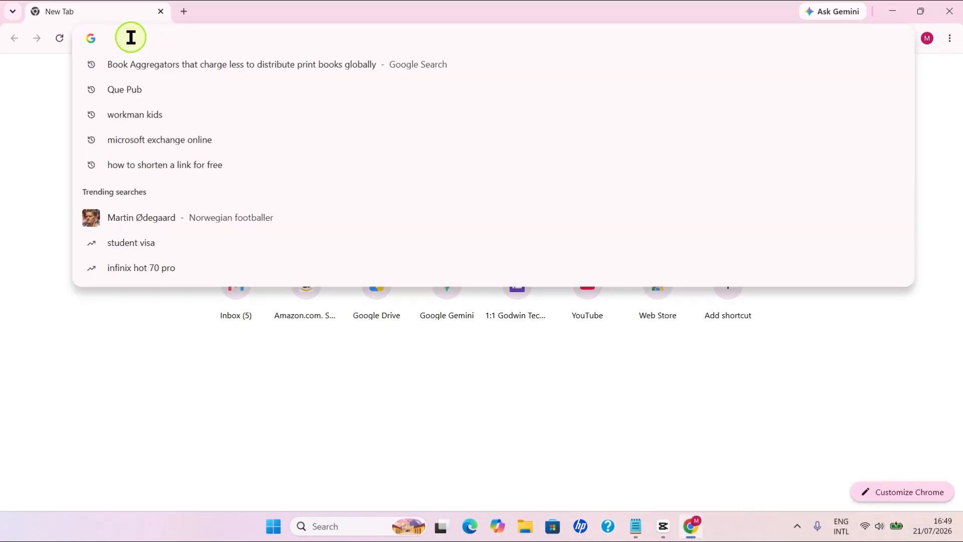
pyautogui.write('vosu.ai')
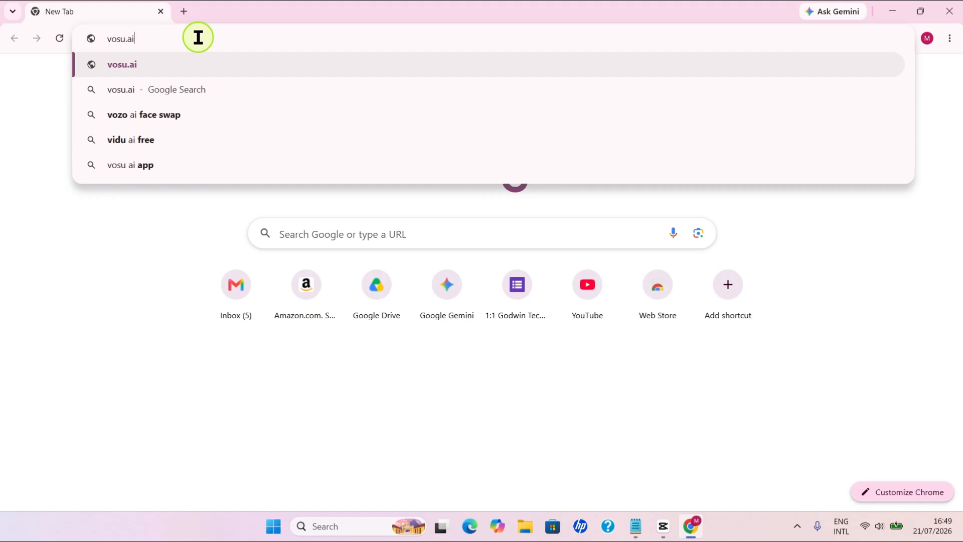
pyautogui.press('Return')
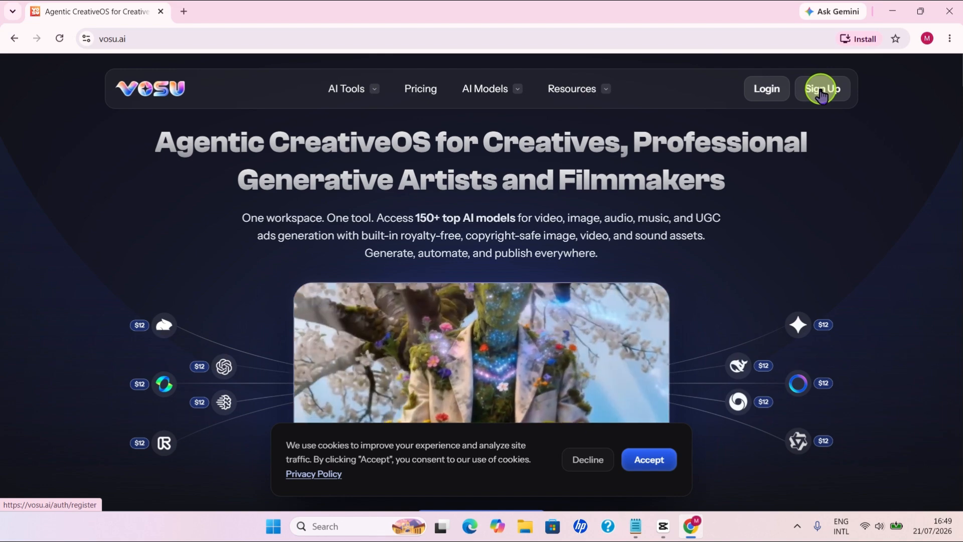
# Go to the account sign-up page and accept the site's cookies
pyautogui.click(820, 90)
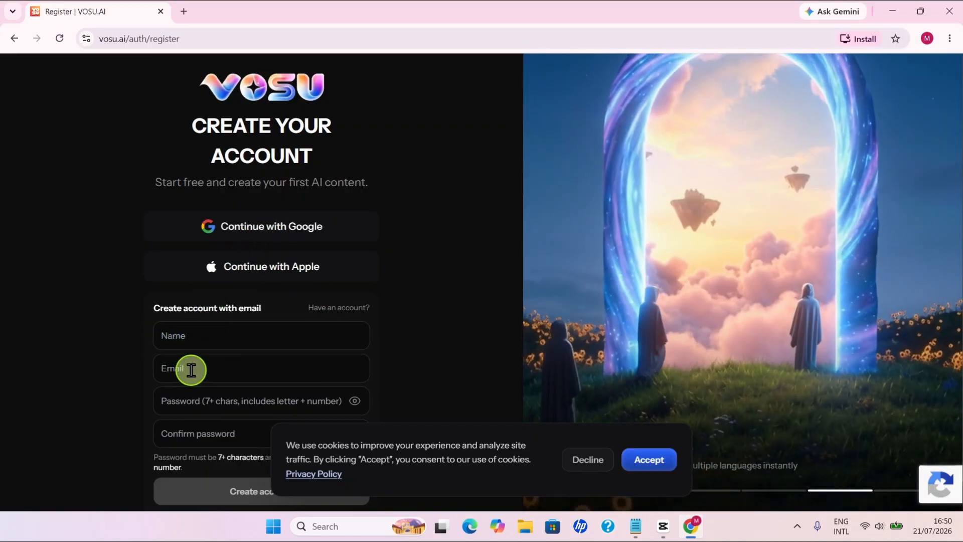
pyautogui.scroll(-1, 275, 456)
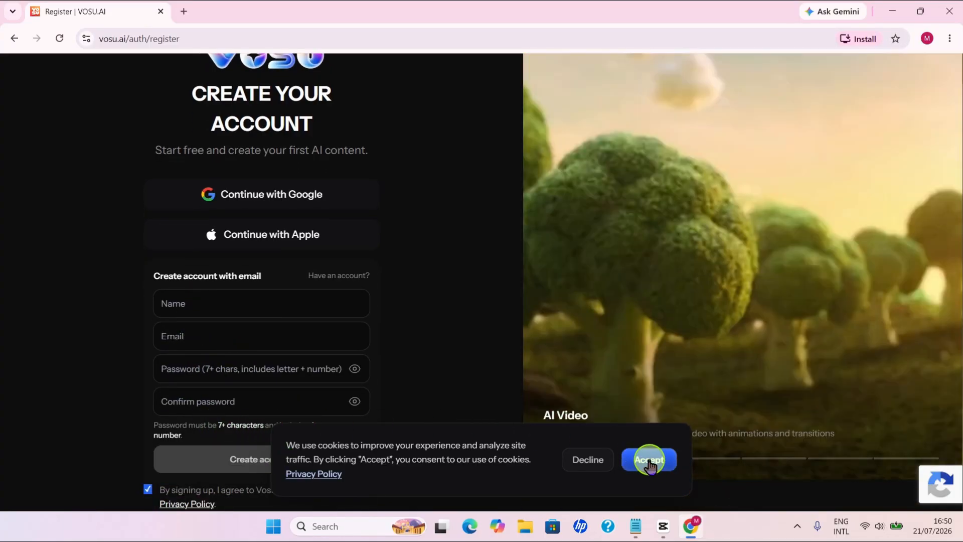
pyautogui.click(649, 460)
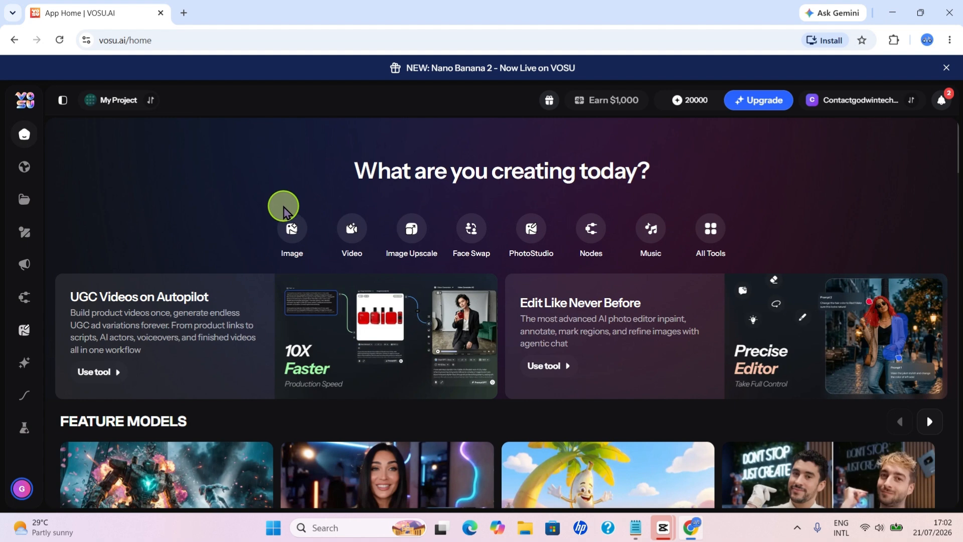
# Open the Image Generator and choose Nano Banana Pro from the trending models
pyautogui.click(292, 234)
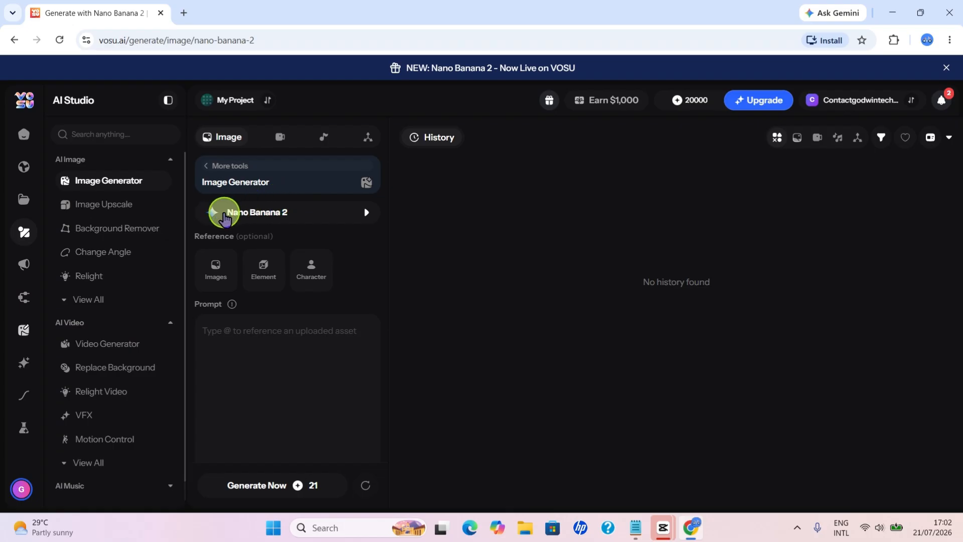
pyautogui.click(287, 217)
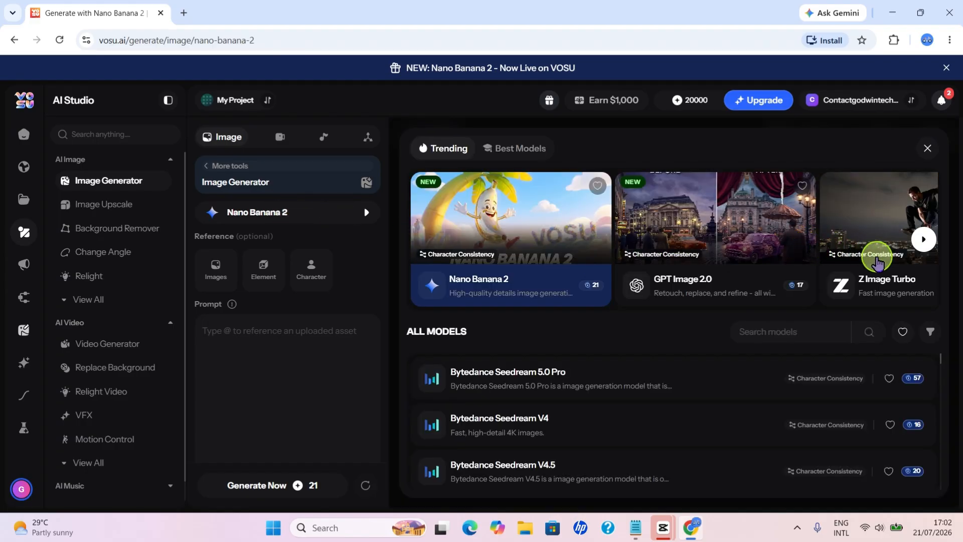
pyautogui.click(924, 239)
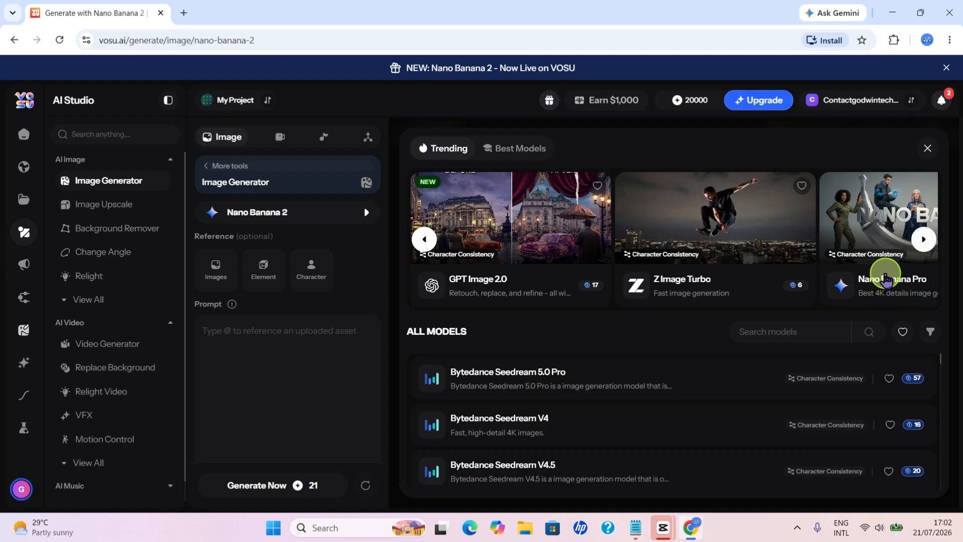
pyautogui.click(873, 238)
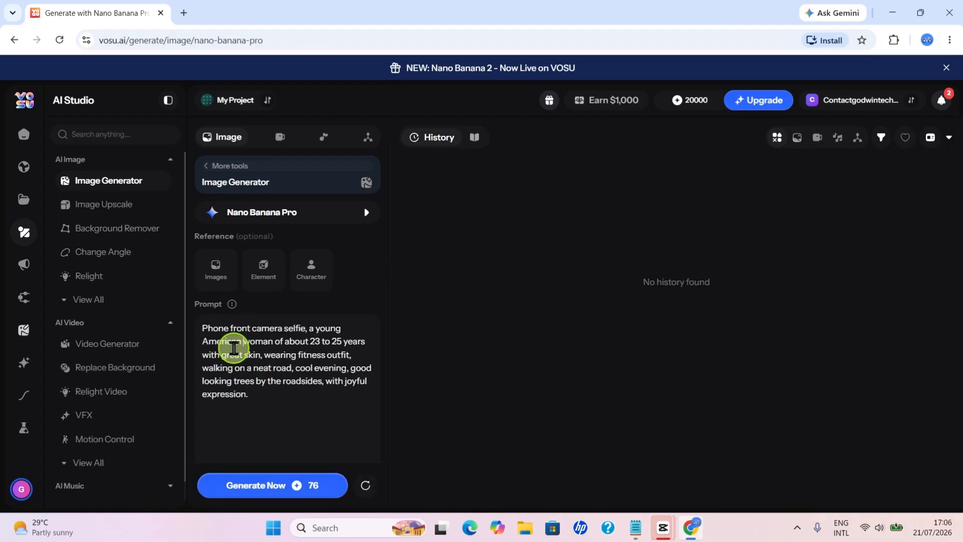
# Set the aspect ratio to 9:16 and the resolution to 2k for the selfie image prompt
pyautogui.click(243, 339)
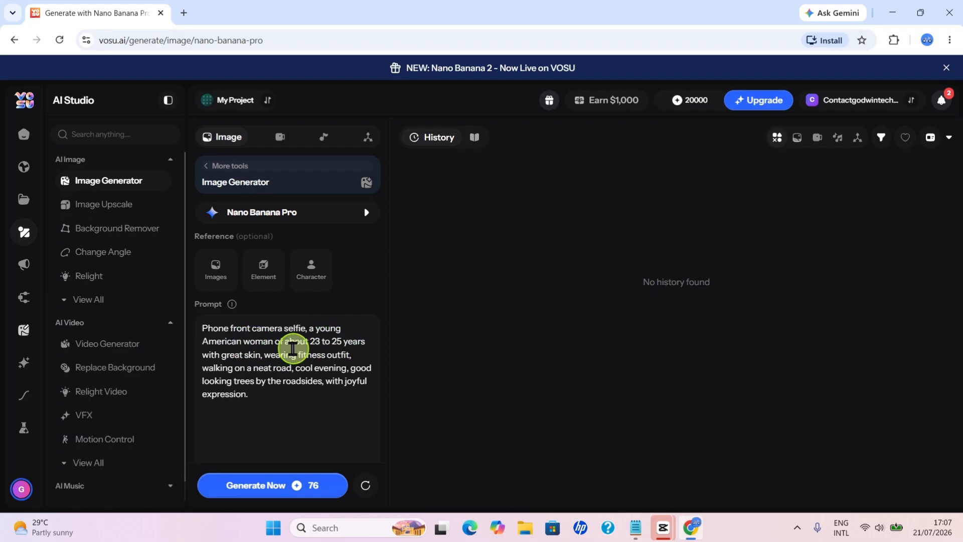
pyautogui.scroll(-3, 296, 371)
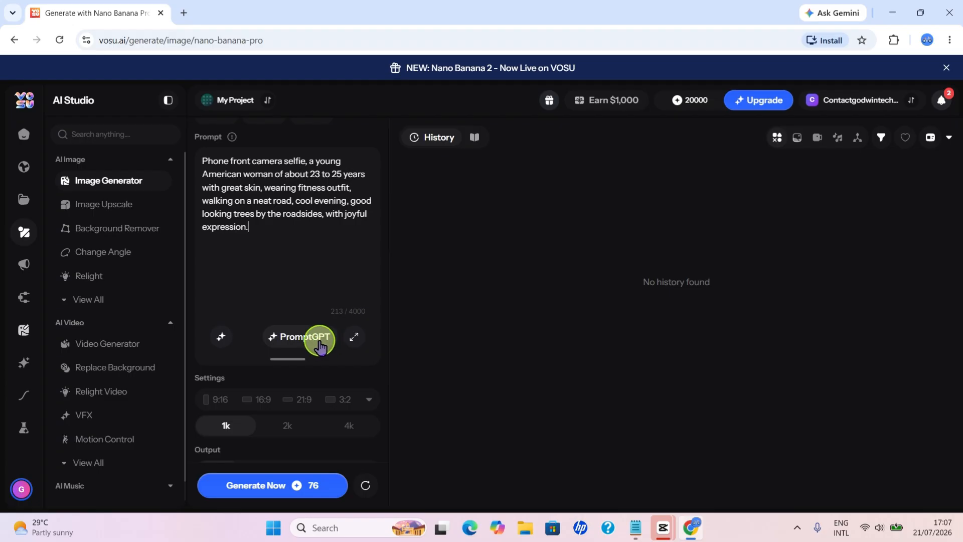
pyautogui.scroll(-1, 276, 357)
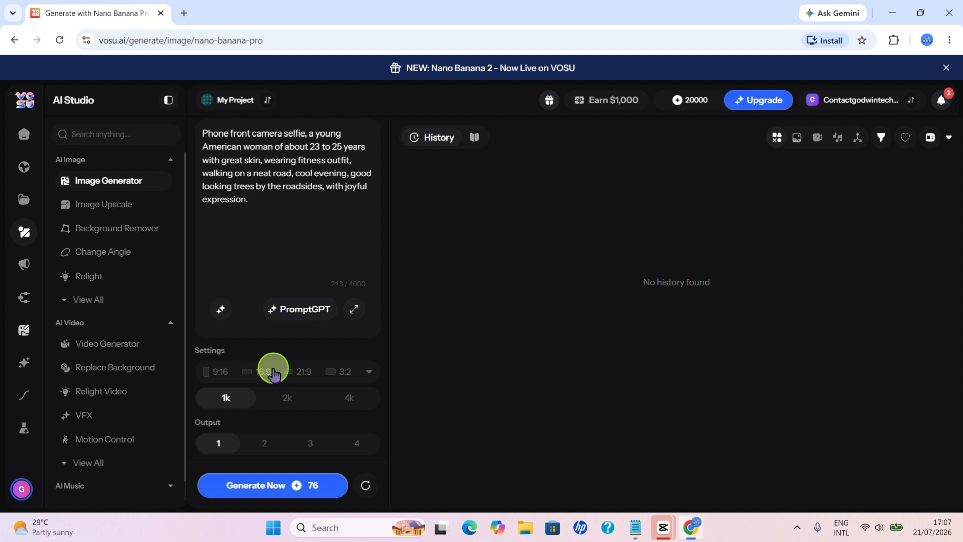
pyautogui.click(264, 204)
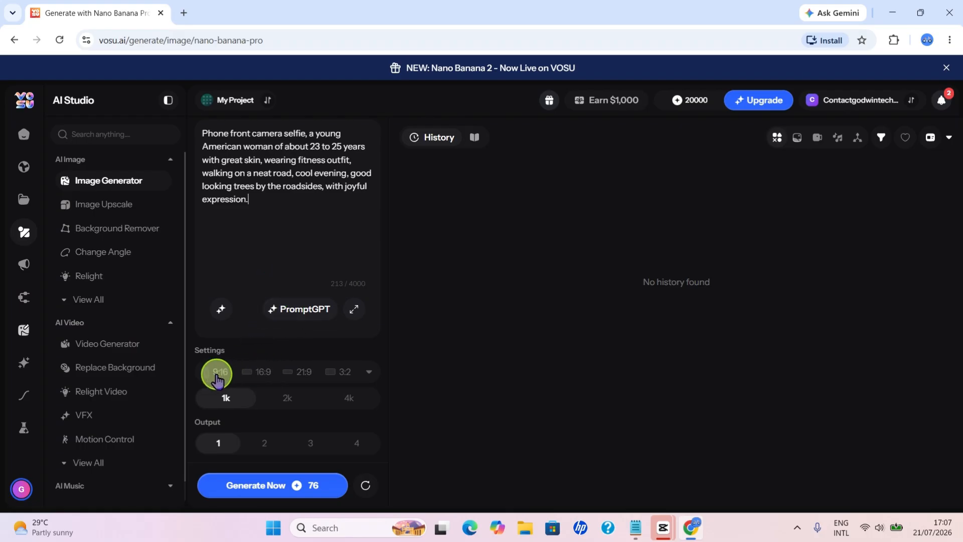
pyautogui.click(274, 211)
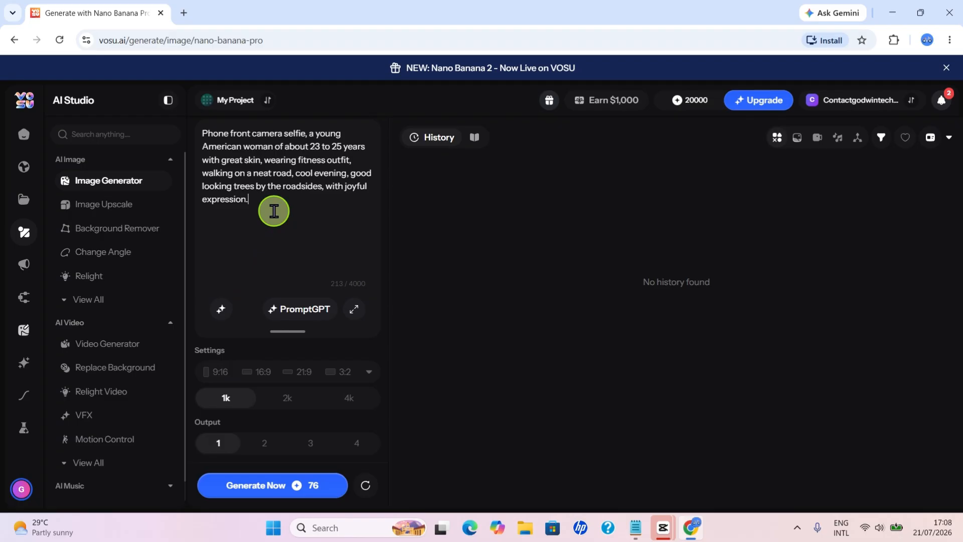
pyautogui.scroll(2, 274, 211)
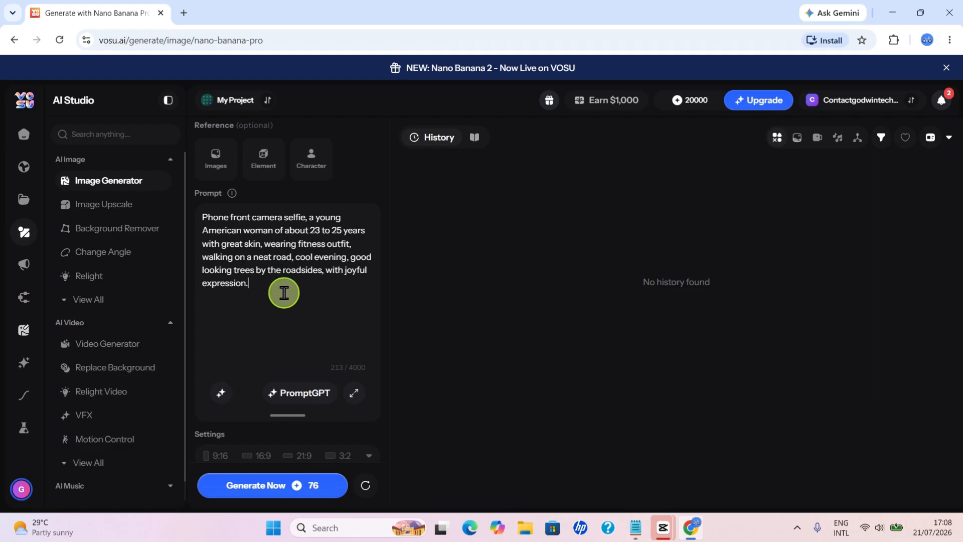
pyautogui.scroll(-2, 280, 294)
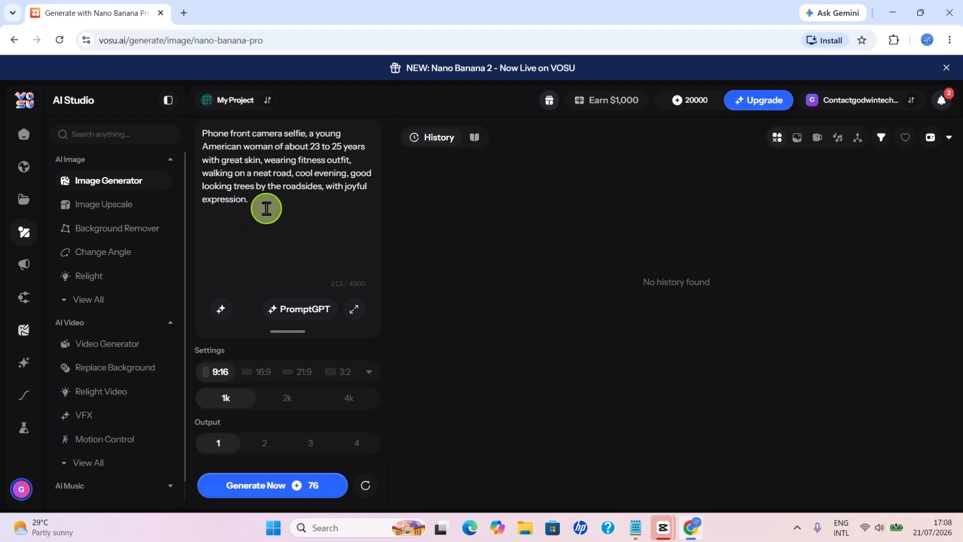
pyautogui.click(290, 401)
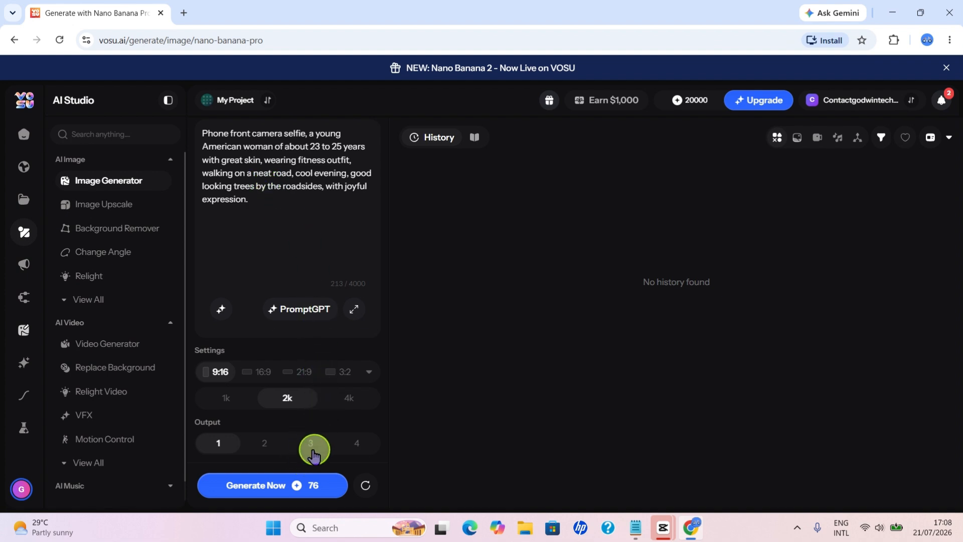
# Set the number of outputs to 3 and generate the selfie images
pyautogui.click(358, 443)
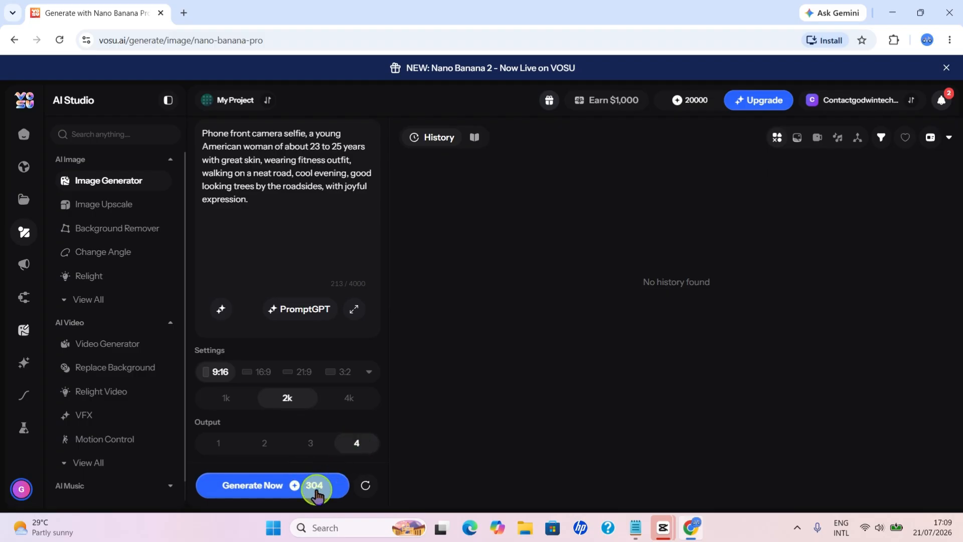
pyautogui.click(312, 443)
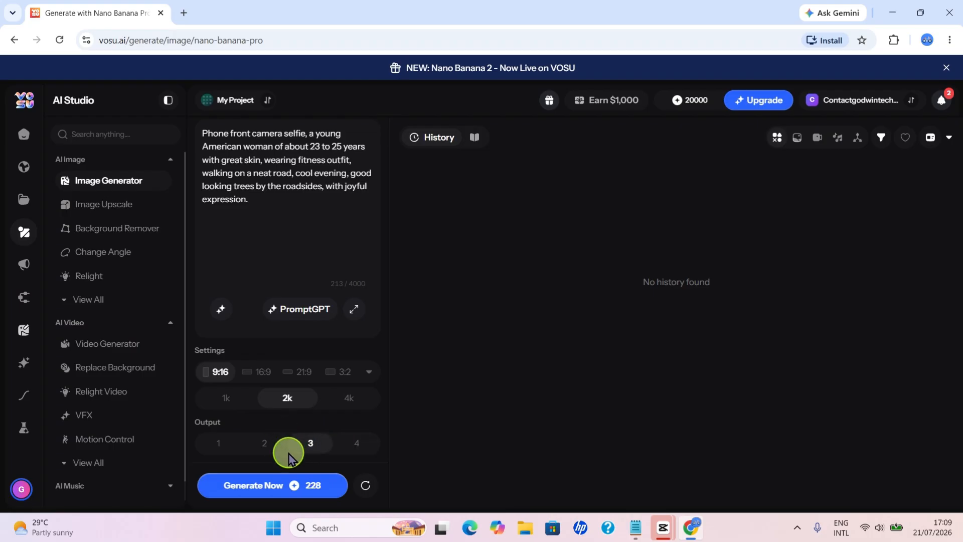
pyautogui.click(262, 489)
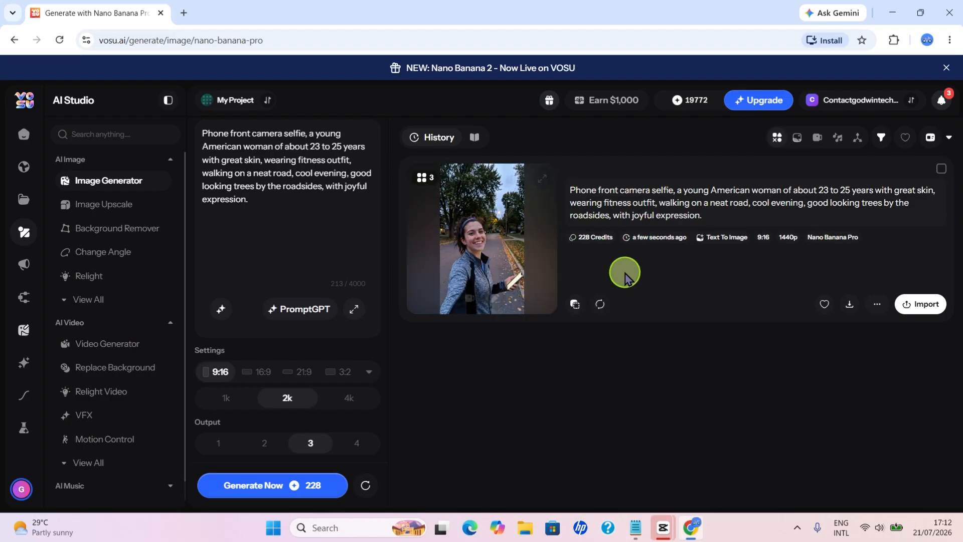
# Download all the generated images in JPG format, allowing the site to download multiple files
pyautogui.click(850, 306)
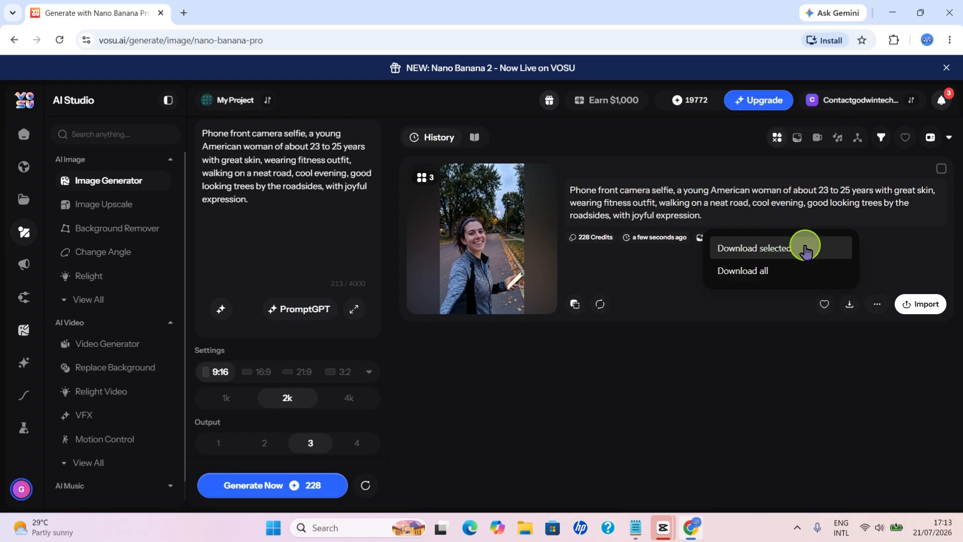
pyautogui.click(752, 273)
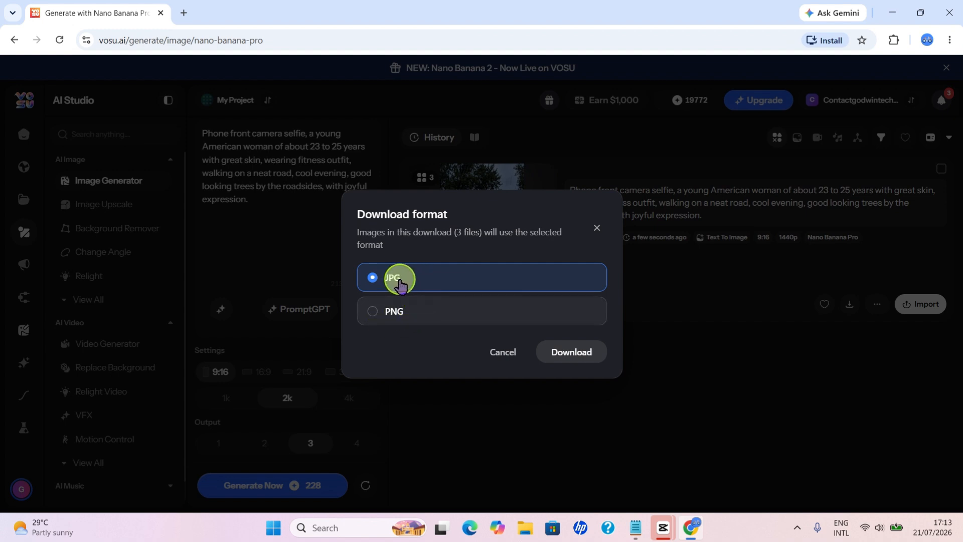
pyautogui.click(571, 352)
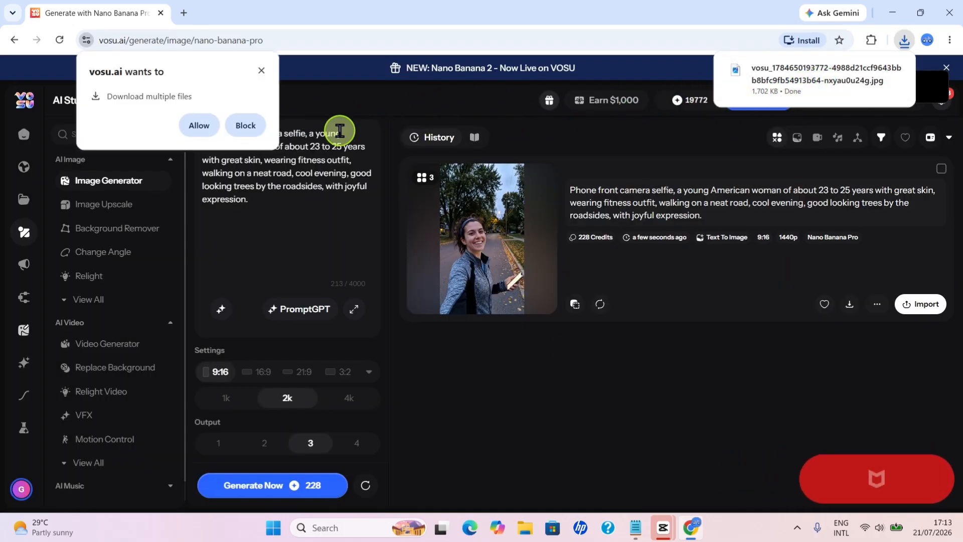
pyautogui.click(197, 127)
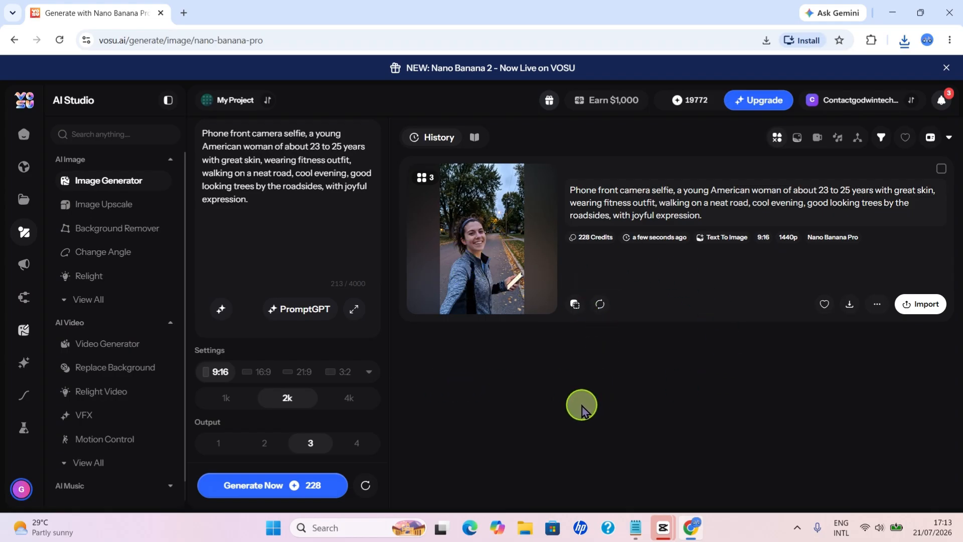
# Switch to File Explorer, go to the Downloads folder and view each of the three downloaded selfie images
pyautogui.click(523, 535)
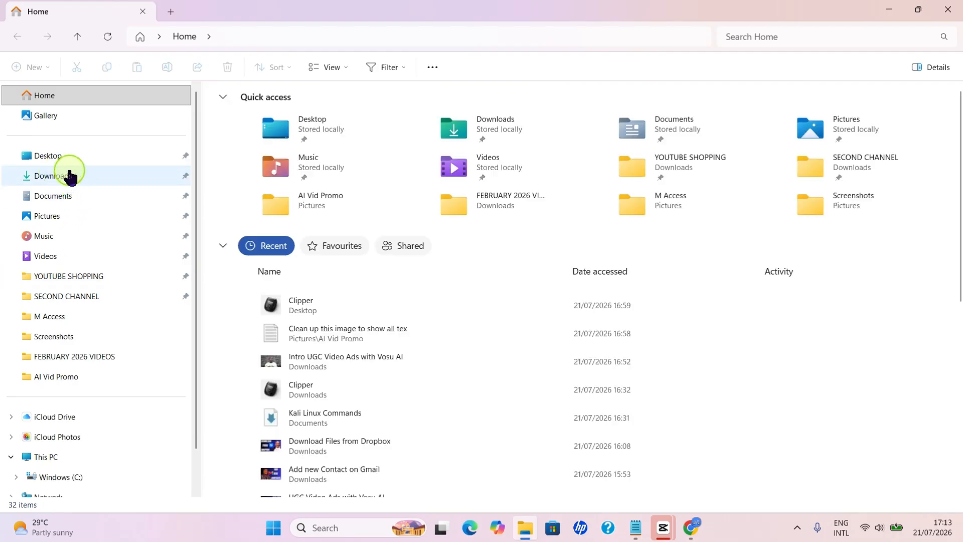
pyautogui.click(70, 176)
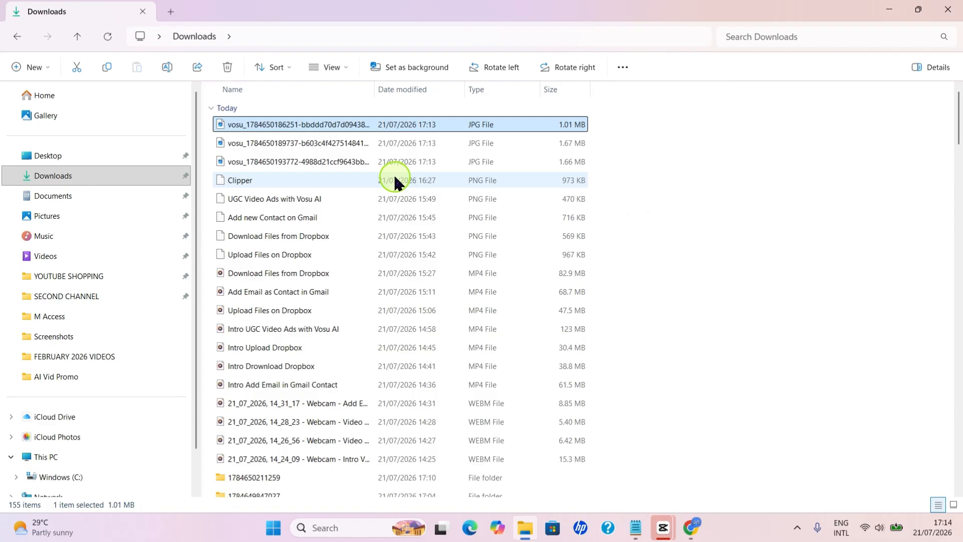
pyautogui.doubleClick(303, 128)
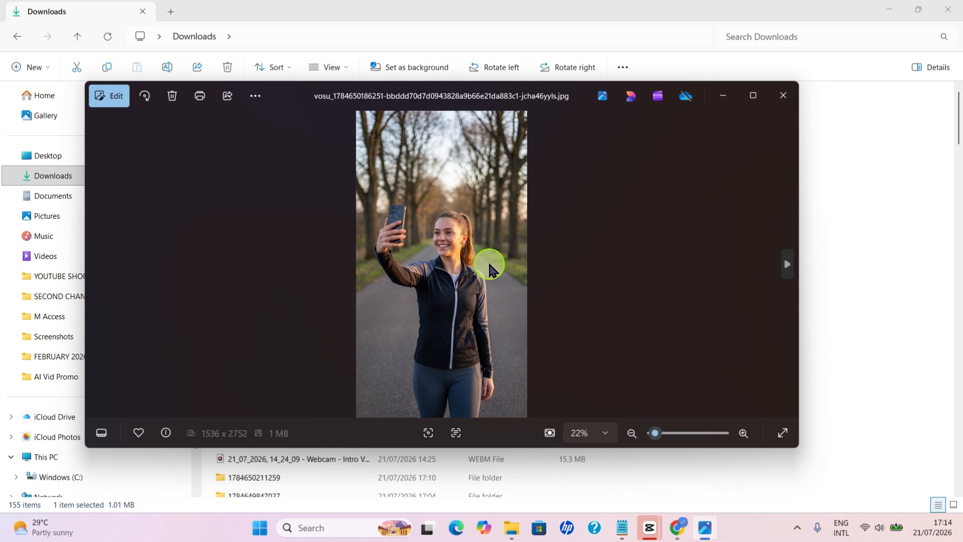
pyautogui.click(785, 99)
pyautogui.doubleClick(289, 145)
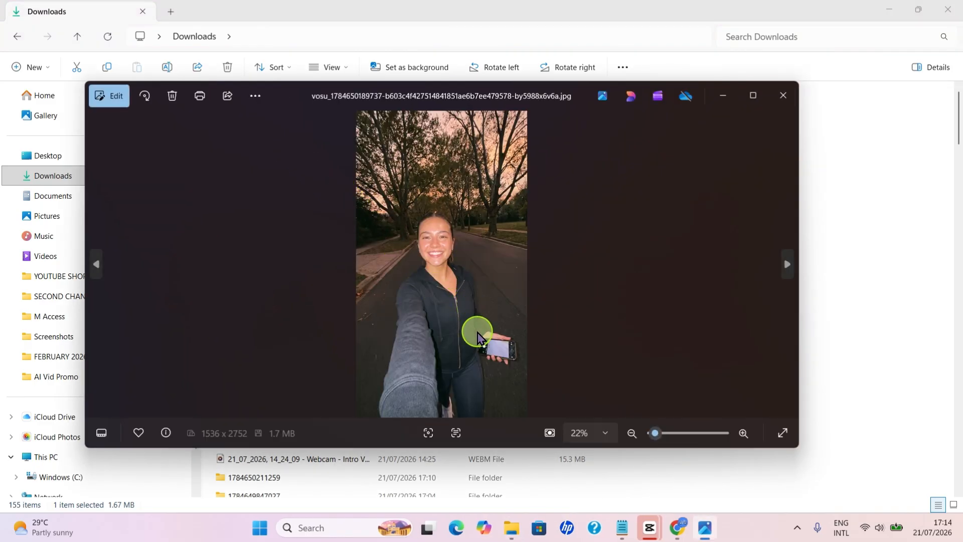
pyautogui.click(787, 104)
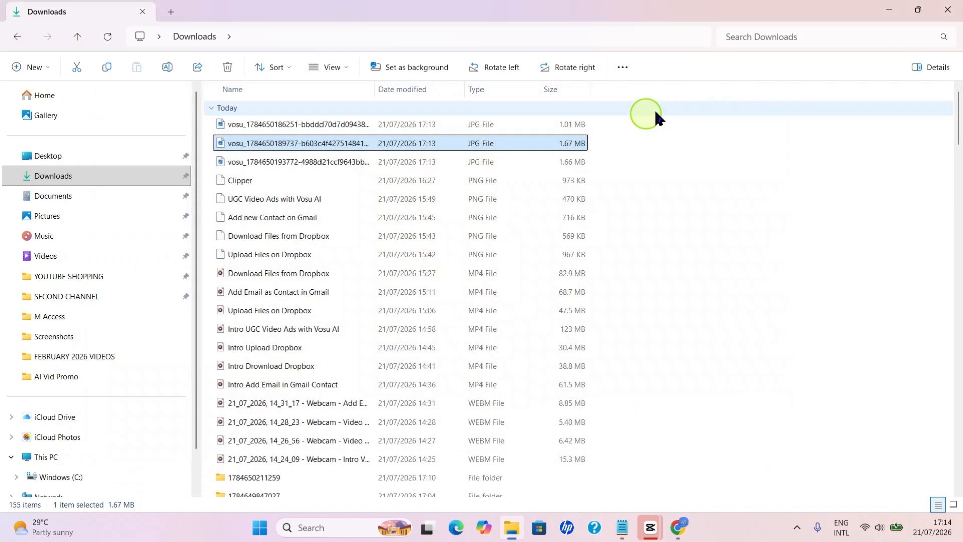
pyautogui.doubleClick(299, 159)
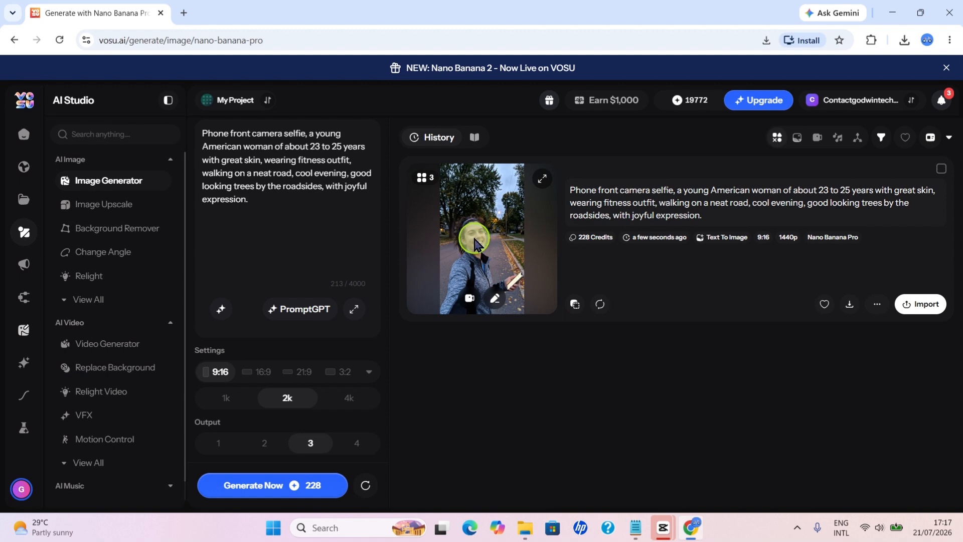
# View the three generated selfies one after another in the enlarged preview of the VOSU history, and close it
pyautogui.click(474, 244)
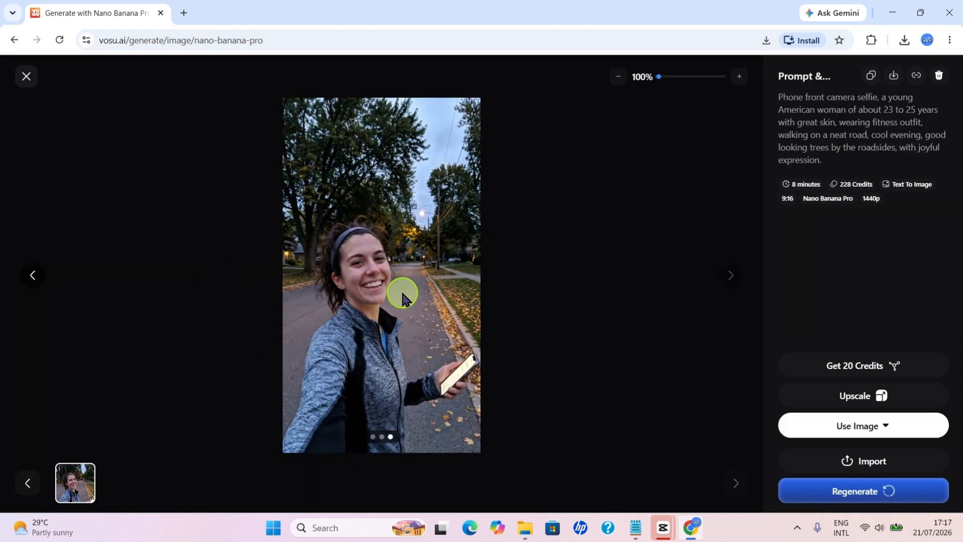
pyautogui.click(35, 282)
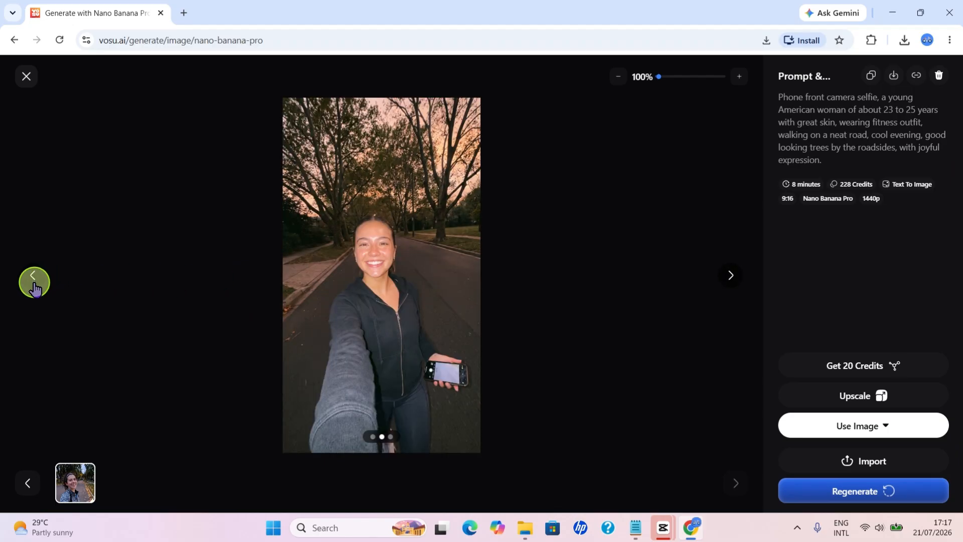
pyautogui.click(32, 276)
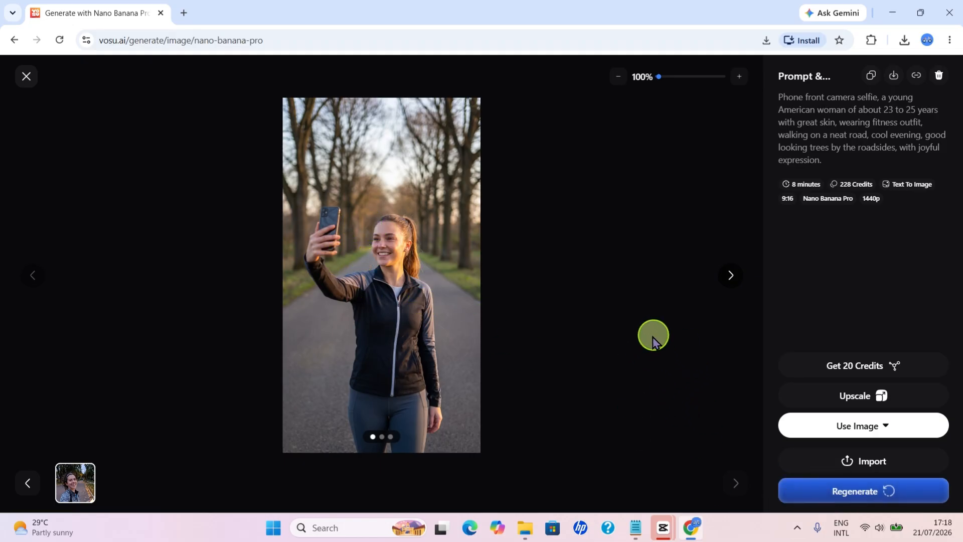
pyautogui.click(26, 77)
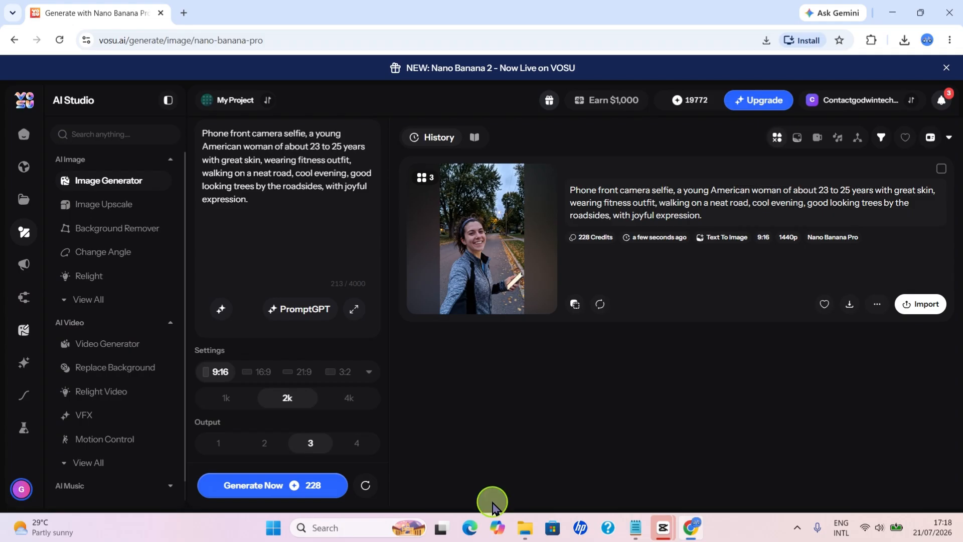
# View the Clipper image from the desktop enlarged and close it, and switch to Notepad to view the portable clipper prompt note
pyautogui.click(959, 533)
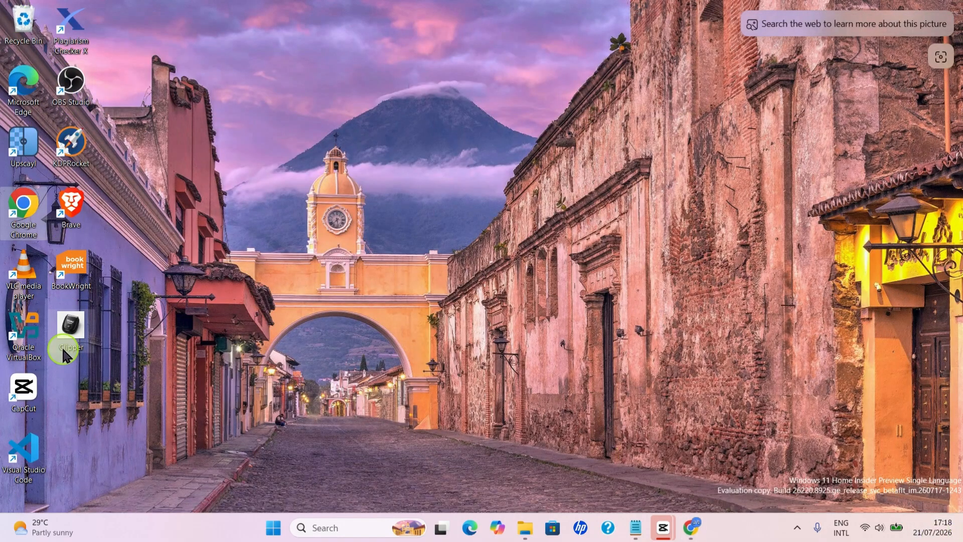
pyautogui.click(74, 337)
pyautogui.doubleClick(74, 337)
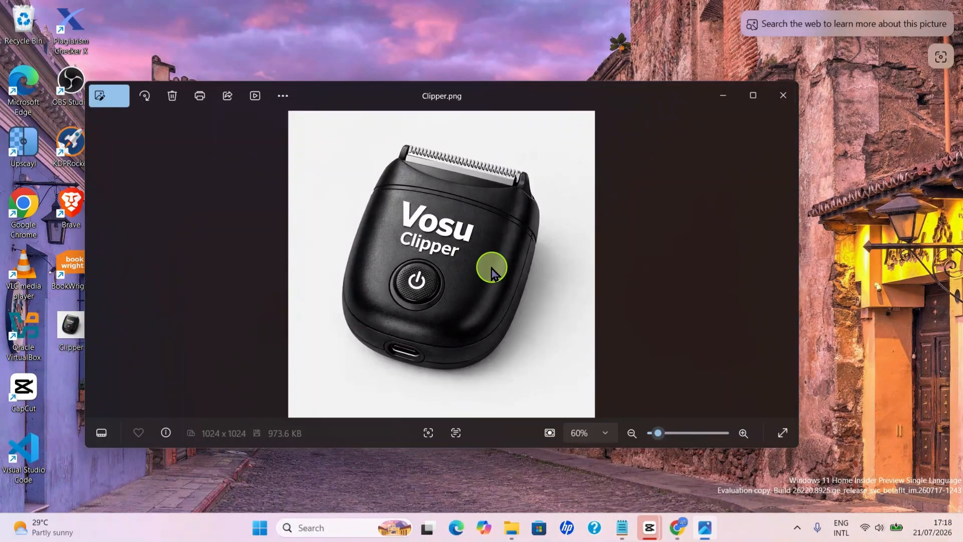
pyautogui.click(752, 95)
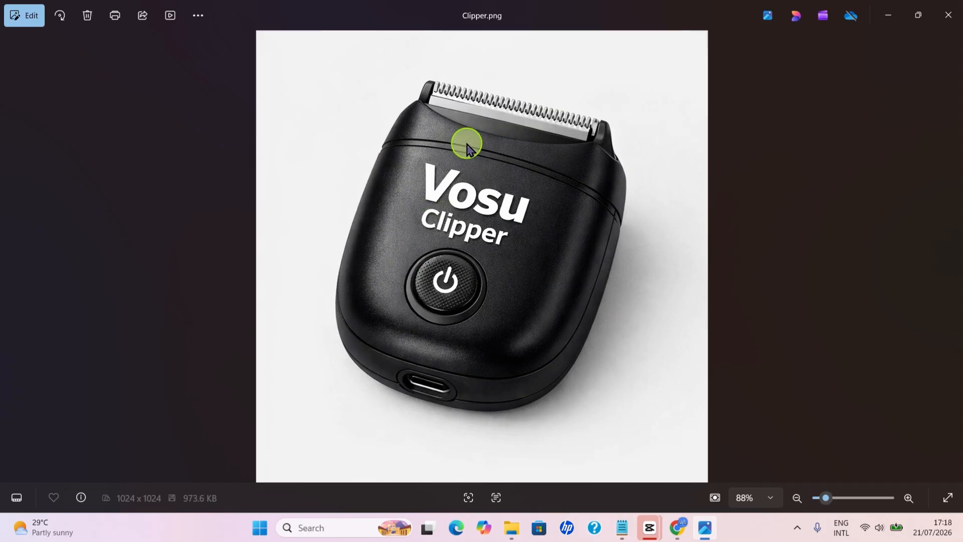
pyautogui.click(949, 15)
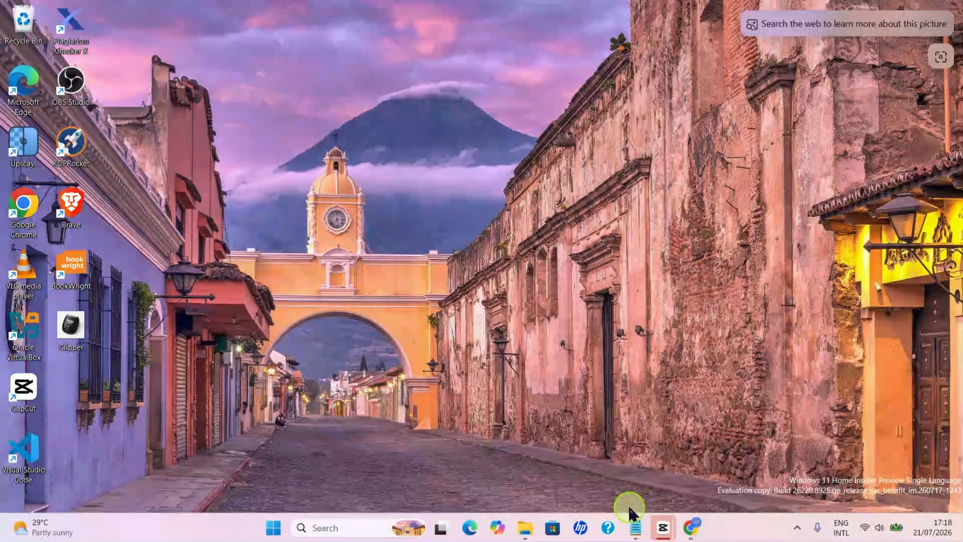
pyautogui.click(635, 526)
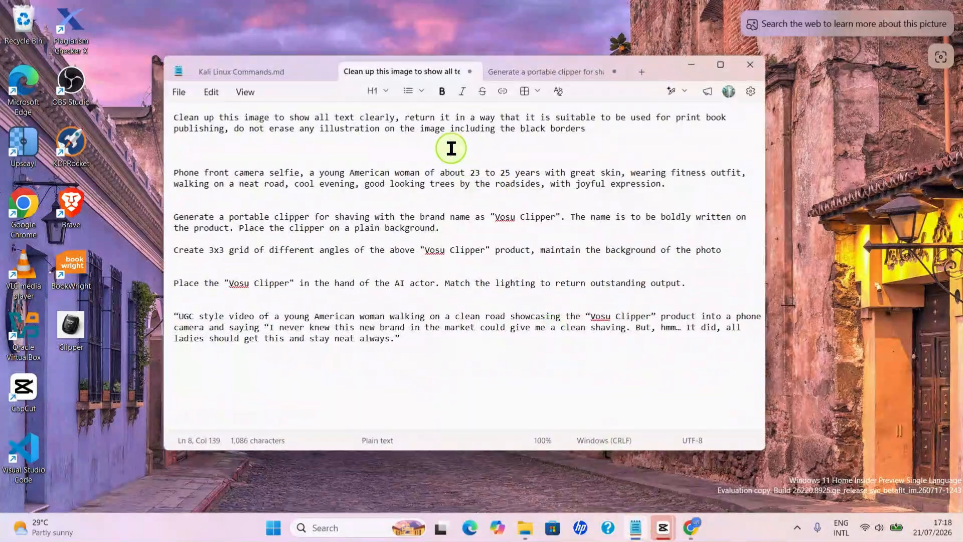
pyautogui.click(550, 72)
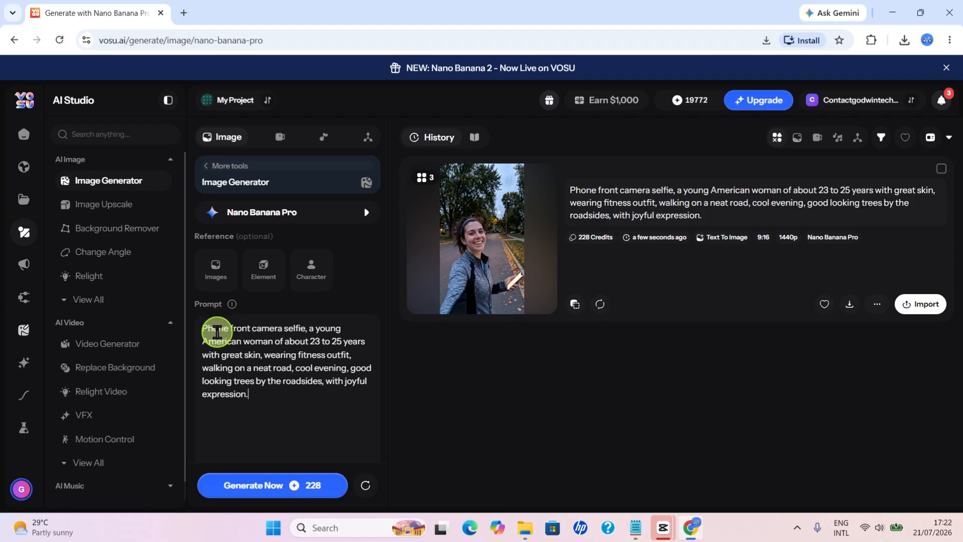
# Back in VOSU's image generator, add the Clipper image from the Desktop folder as a reference image
pyautogui.click(213, 274)
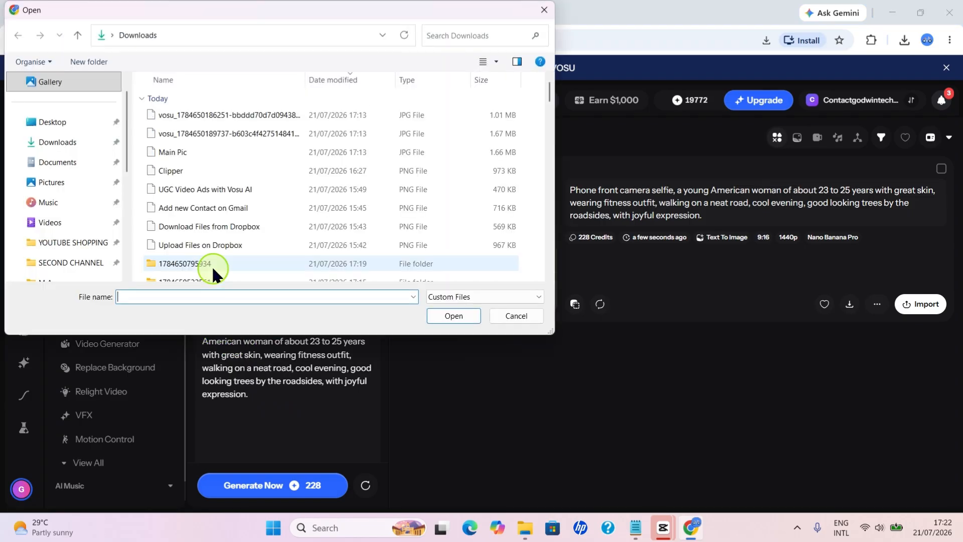
pyautogui.click(49, 124)
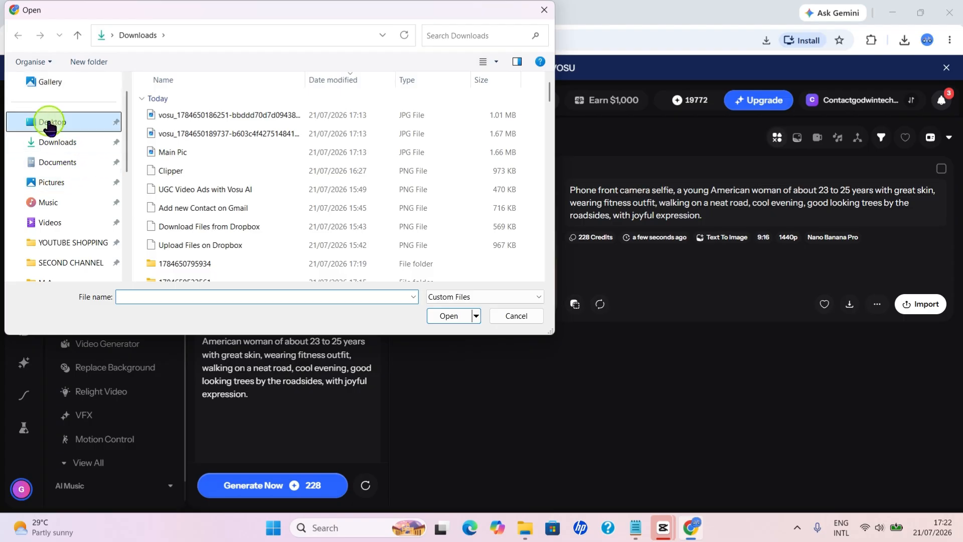
pyautogui.click(181, 117)
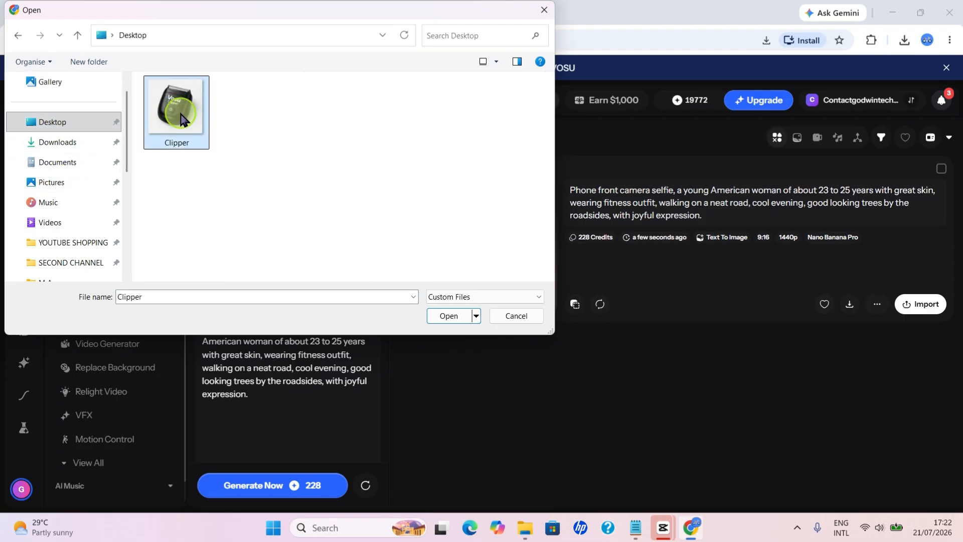
pyautogui.click(446, 316)
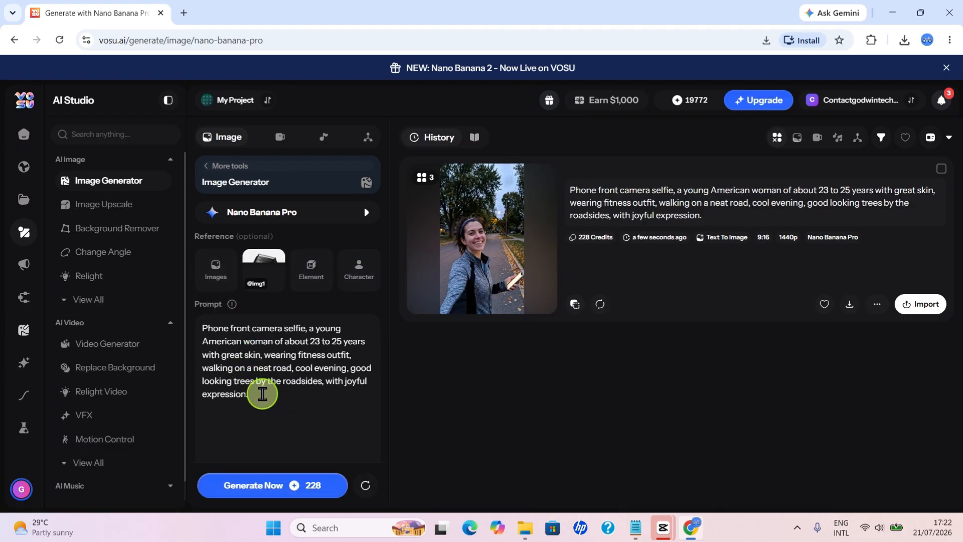
# Replace the prompt with 'Create 3x3 grid of different angles of the above "Vosu Clipper" product' and generate the images
pyautogui.hotkey('ctrl', 'a')
pyautogui.write('Create 3x3 grid of different angles of the above "Vosu Clipper" product')
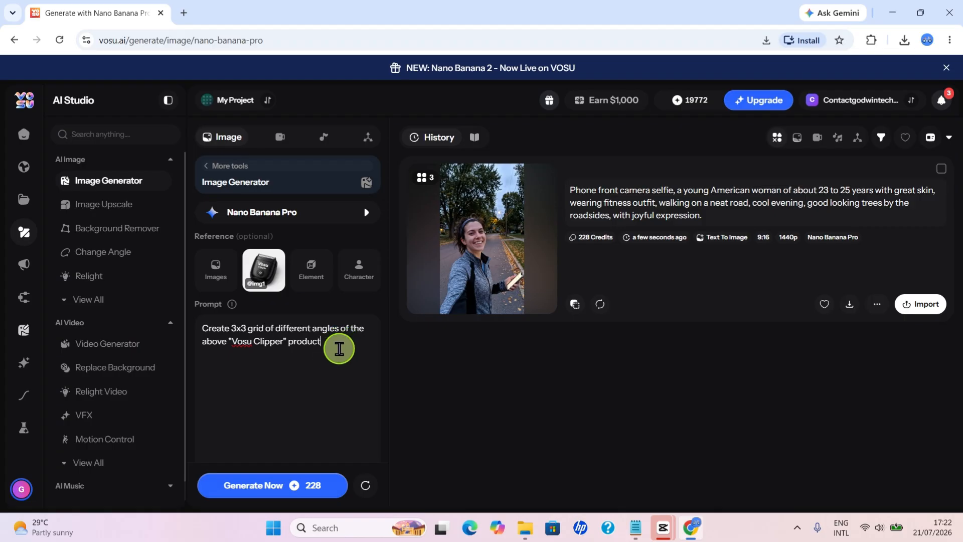
pyautogui.moveTo(489, 236)
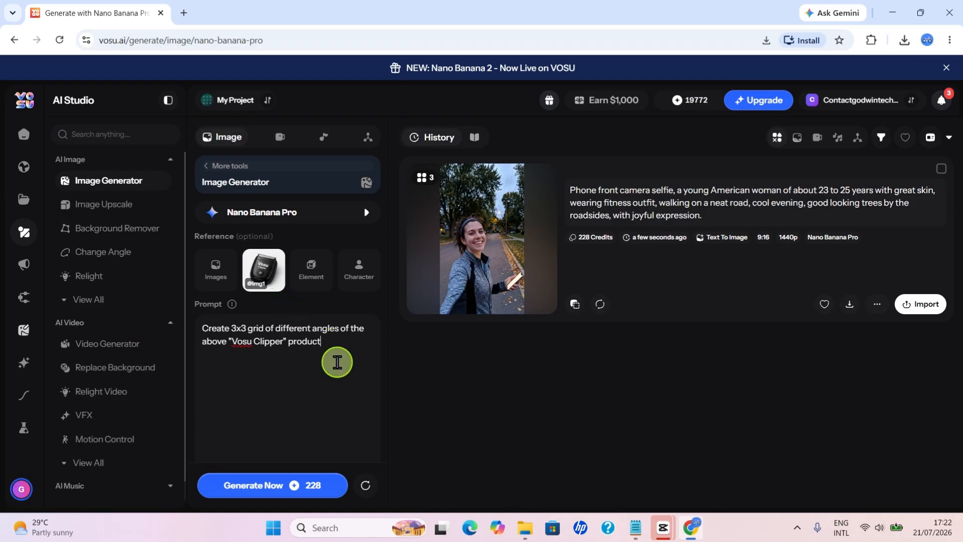
pyautogui.scroll(-2, 336, 362)
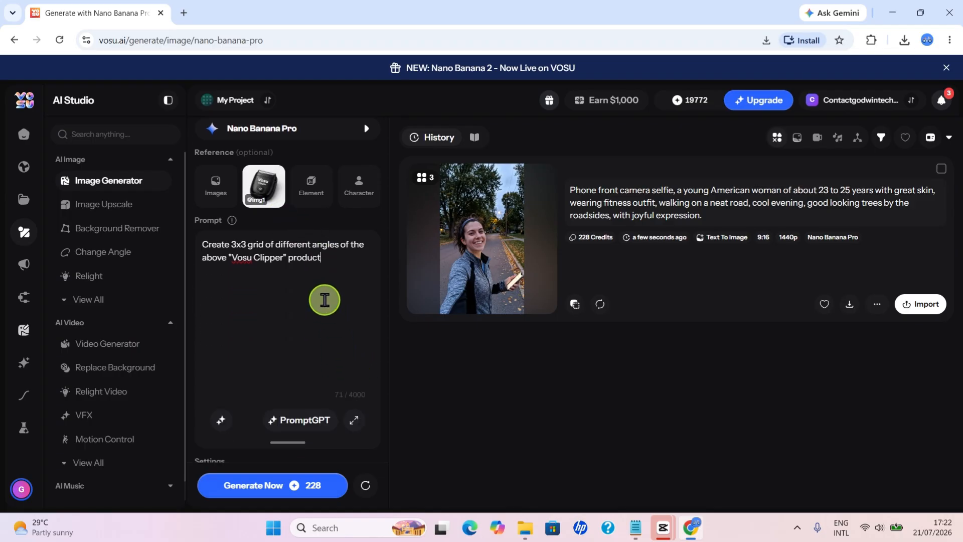
pyautogui.scroll(-2, 321, 301)
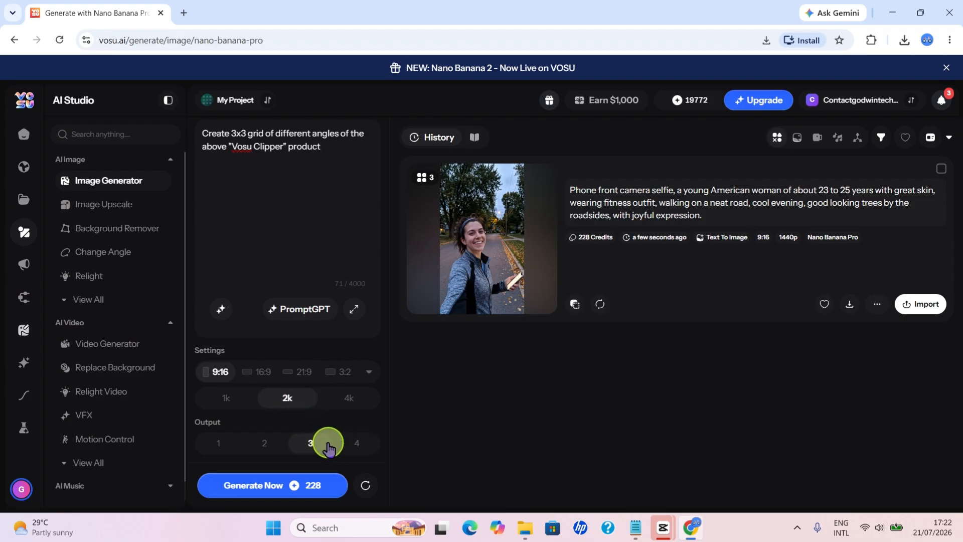
pyautogui.click(255, 486)
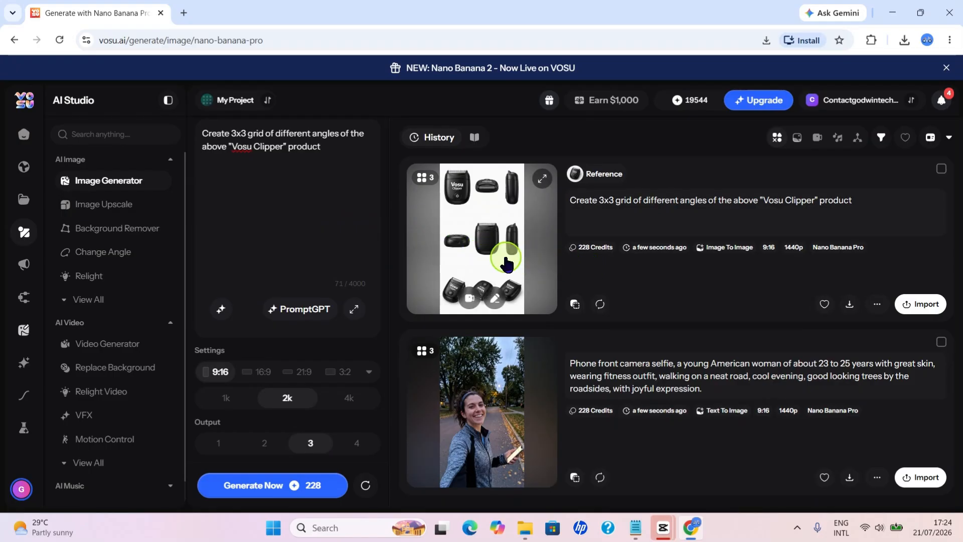
# View the three generated clipper grid images one after another in the enlarged preview
pyautogui.click(482, 250)
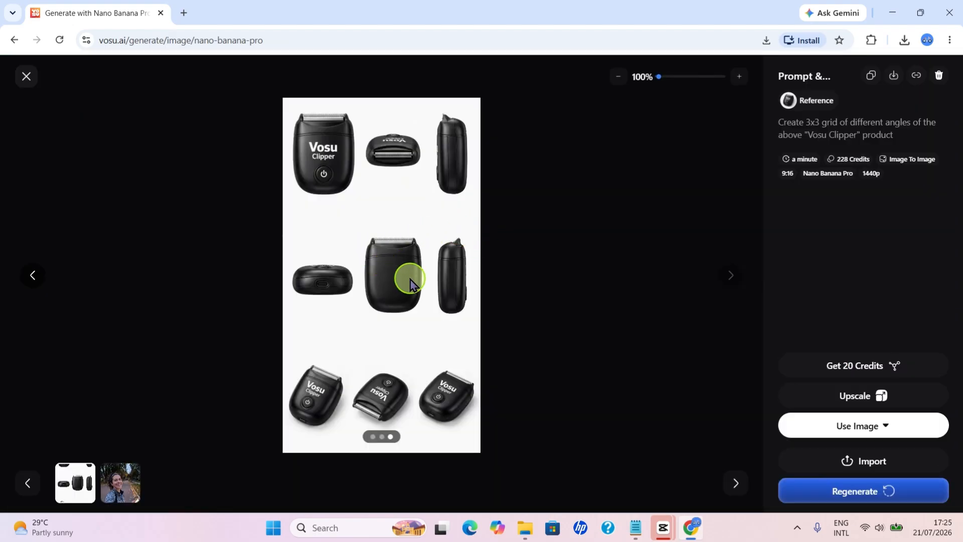
pyautogui.click(33, 280)
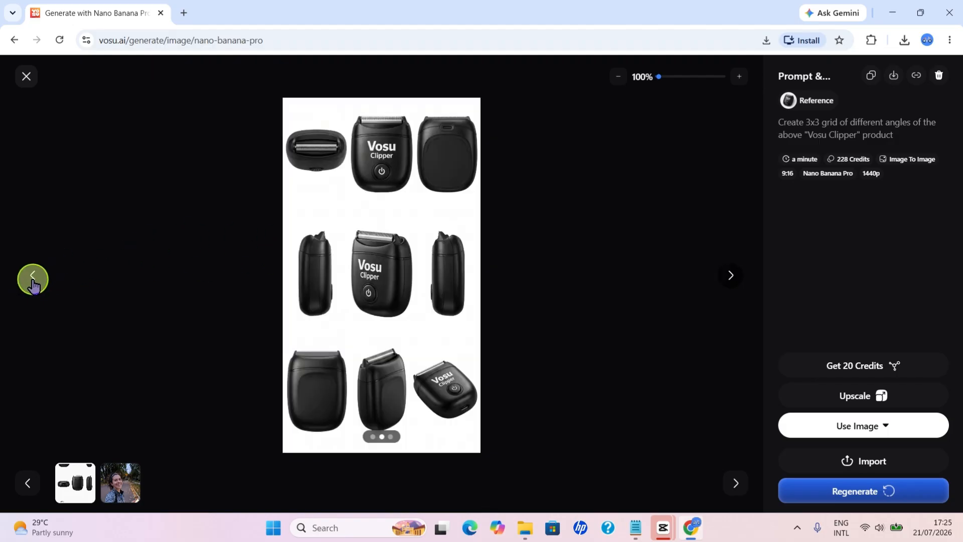
pyautogui.click(33, 279)
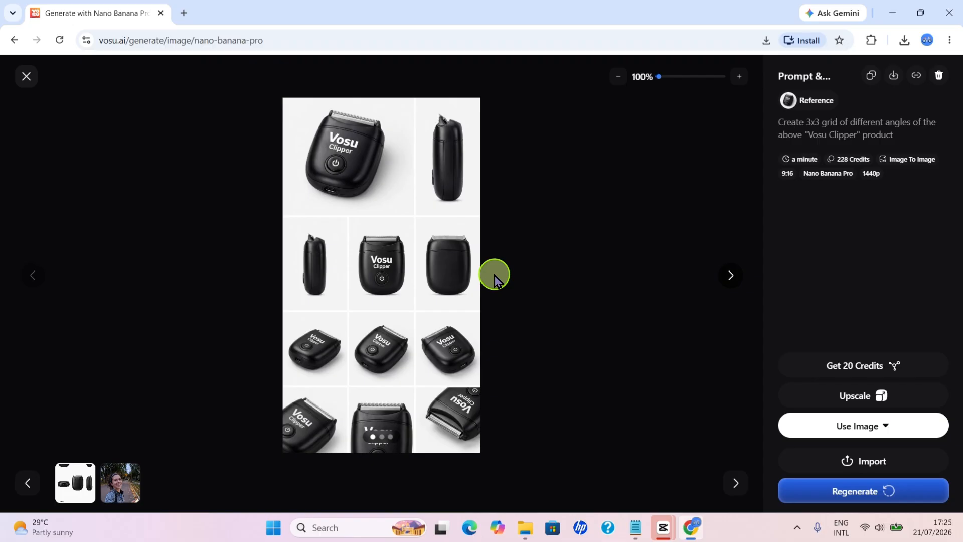
# Download the displayed clipper grid image in JPG format and close the preview
pyautogui.click(894, 77)
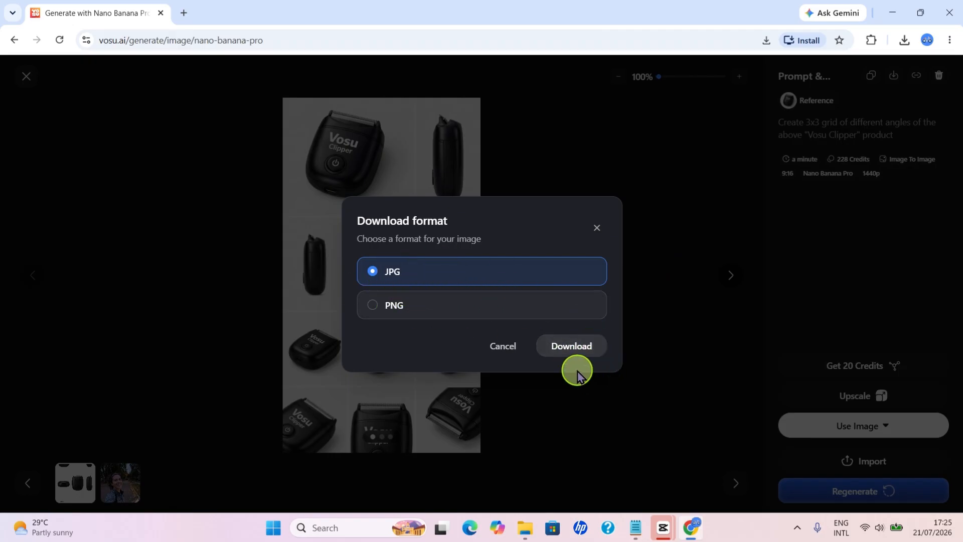
pyautogui.click(567, 347)
pyautogui.press('Escape')
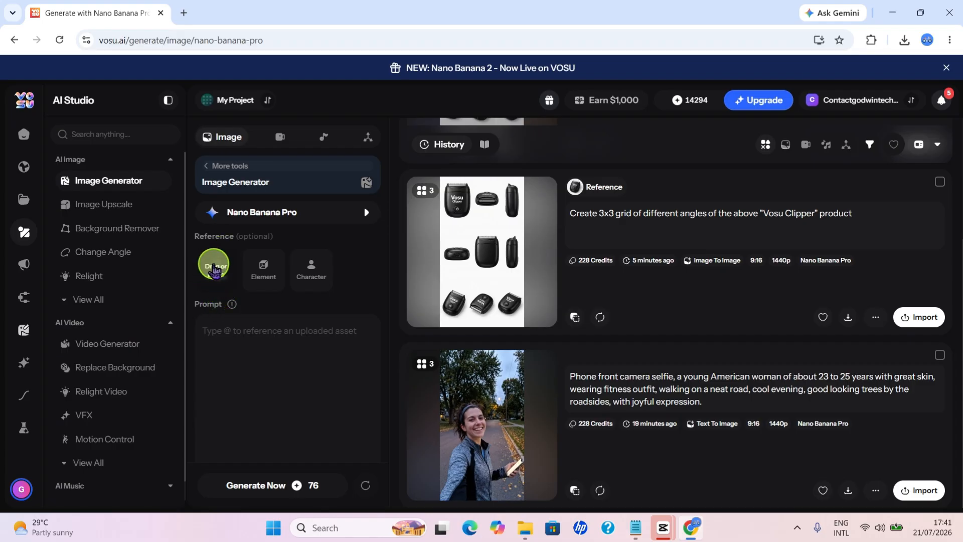
# Add the AI actor image and the Clipper in Dimensions image from the Downloads folder as reference images
pyautogui.click(214, 270)
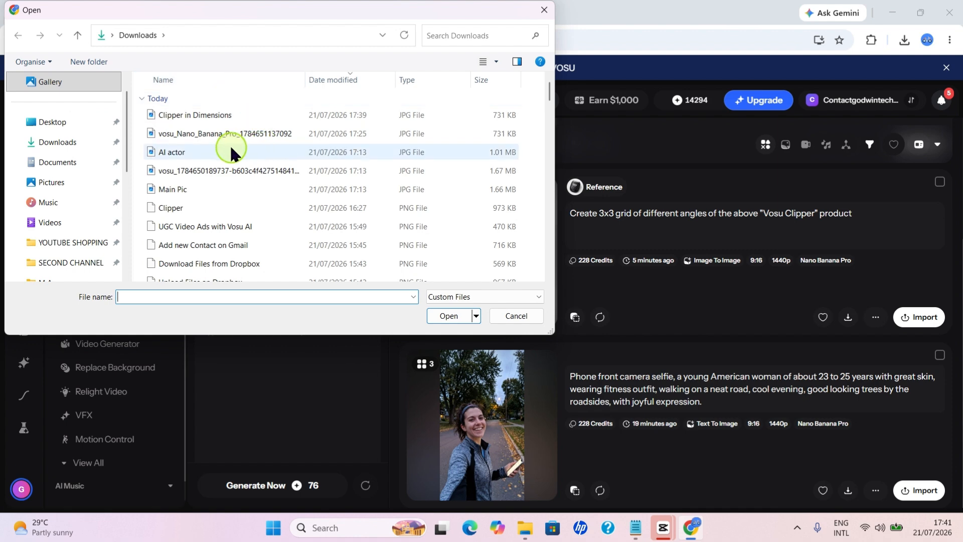
pyautogui.click(174, 153)
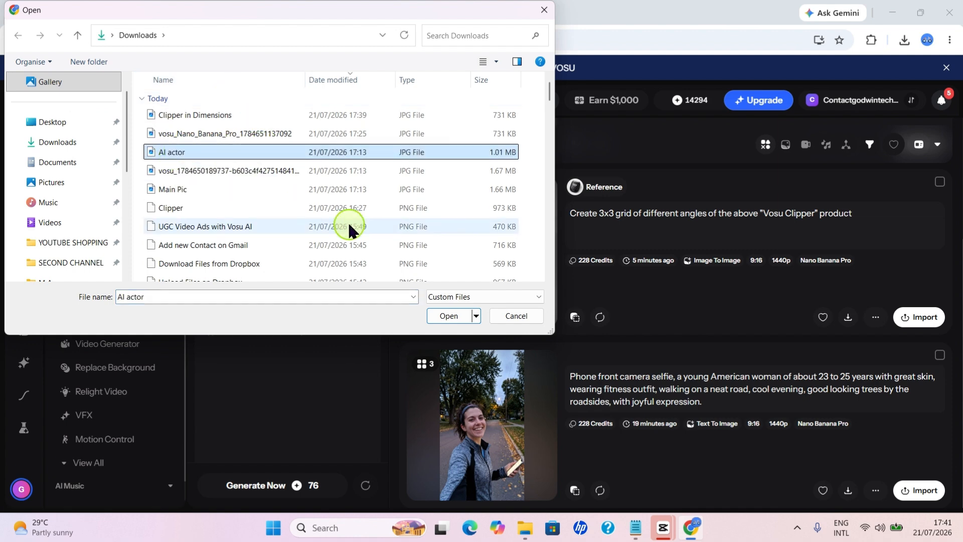
pyautogui.click(448, 317)
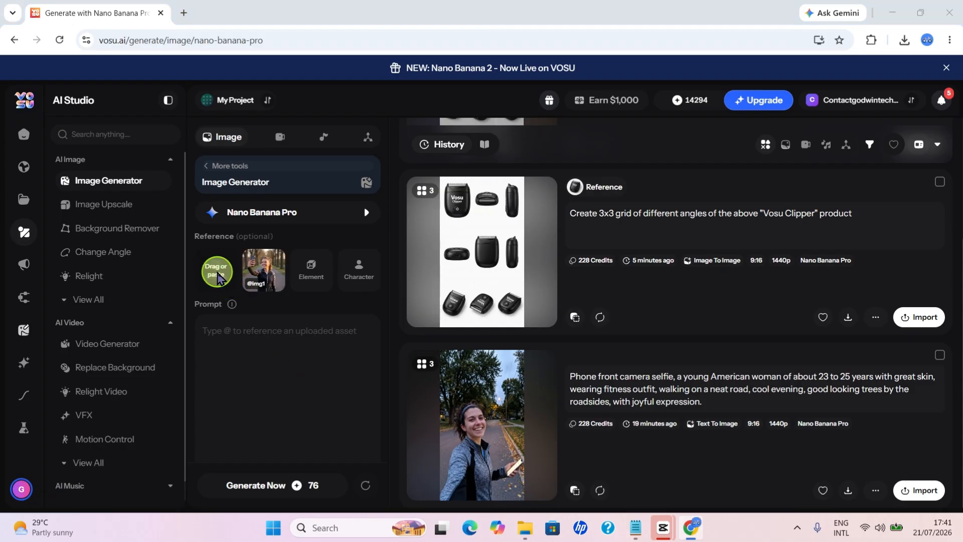
pyautogui.click(217, 277)
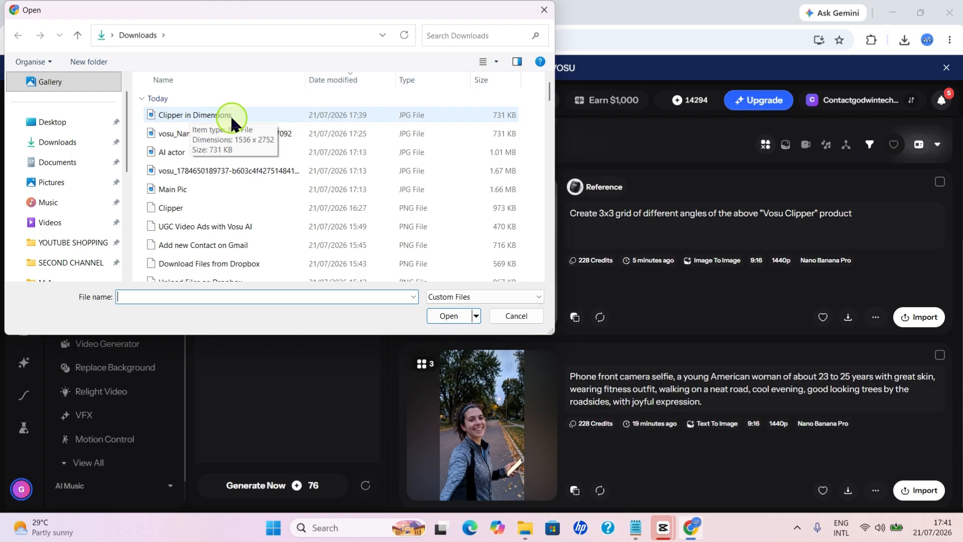
pyautogui.click(210, 115)
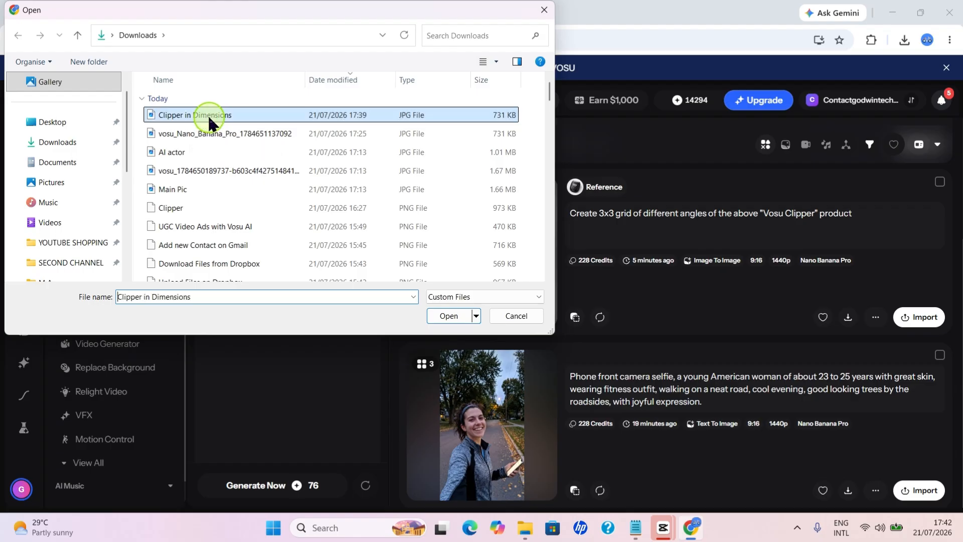
pyautogui.click(455, 326)
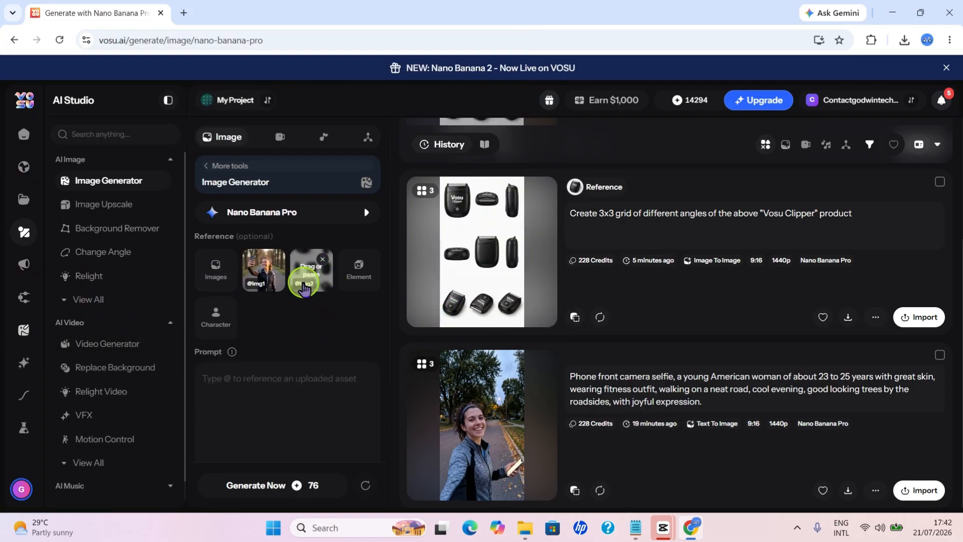
# Enter the prompt 'Place the "Vosu Clipper" in the hand of the AI actor. Match the lighting to return outstanding output.'
pyautogui.click(226, 383)
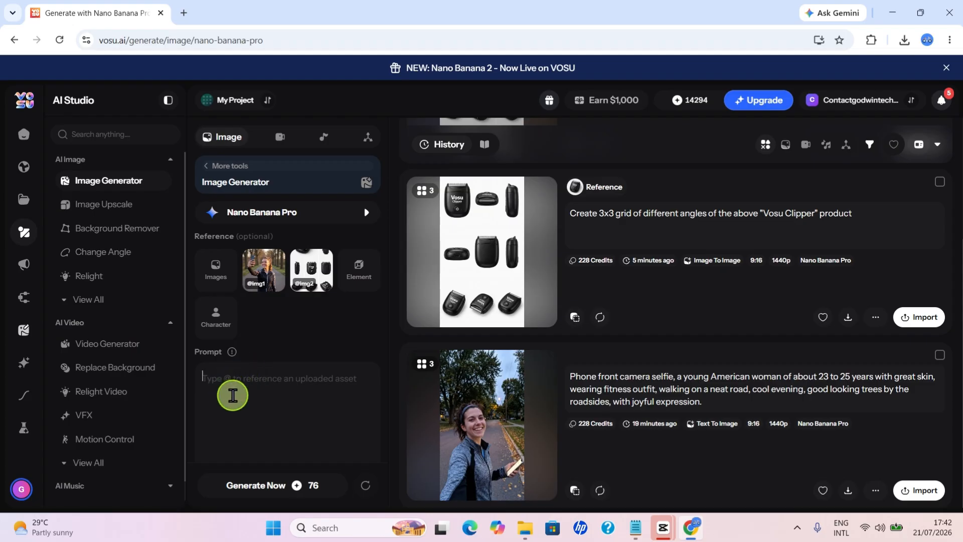
pyautogui.write('Place the "Vosu Clipper" in the hand of the AI actor. Match the lighting to return outstanding output.')
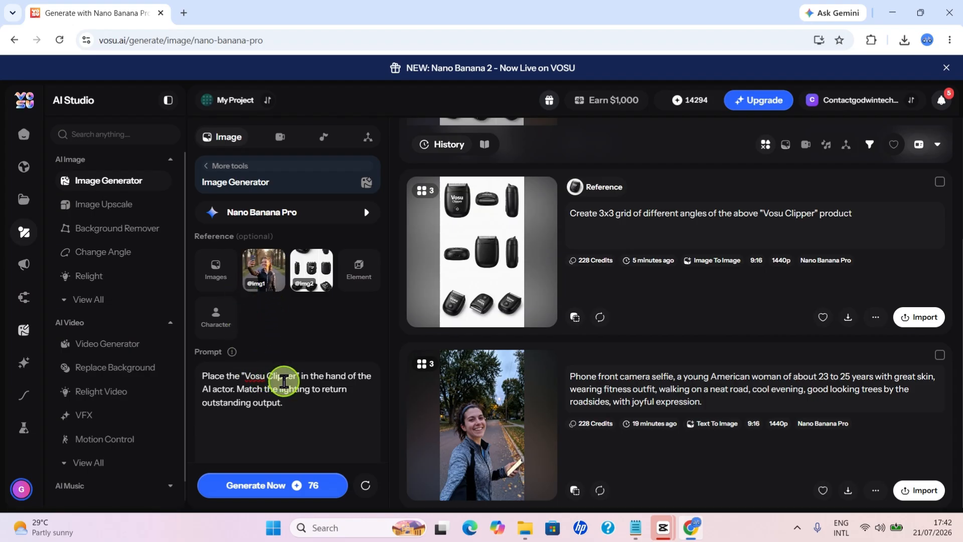
# Replace the word "actor" with "influencer" in the prompt
pyautogui.moveTo(305, 271)
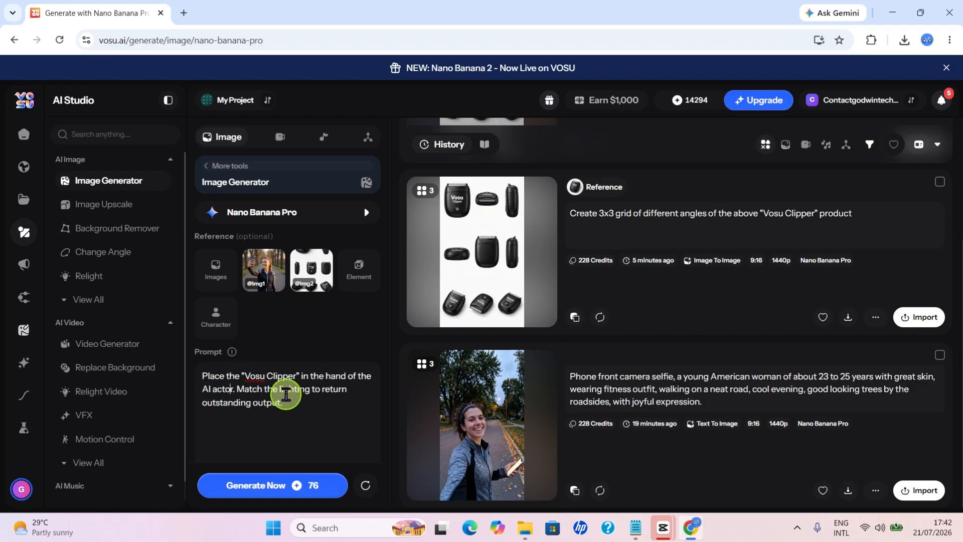
pyautogui.press('BackSpace')
pyautogui.press('BackSpace')
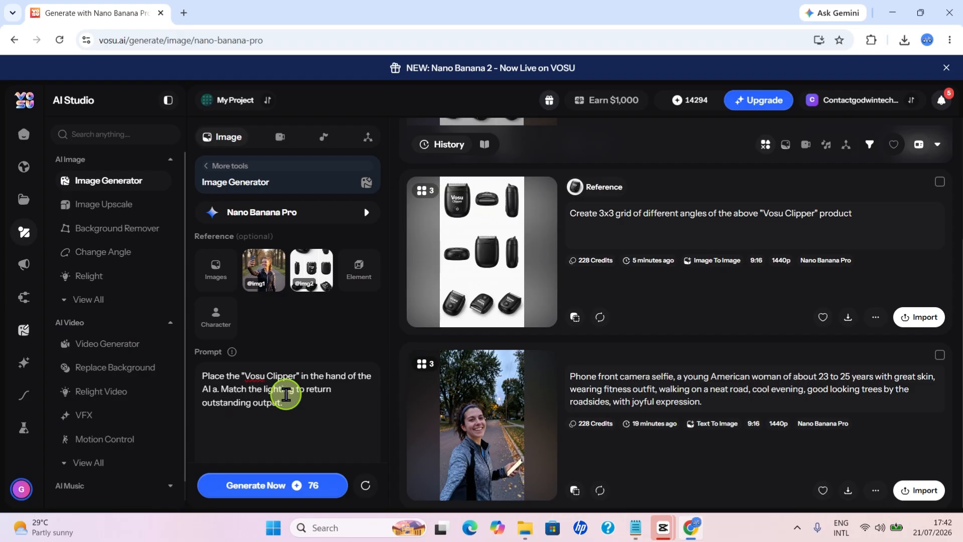
pyautogui.write('influ')
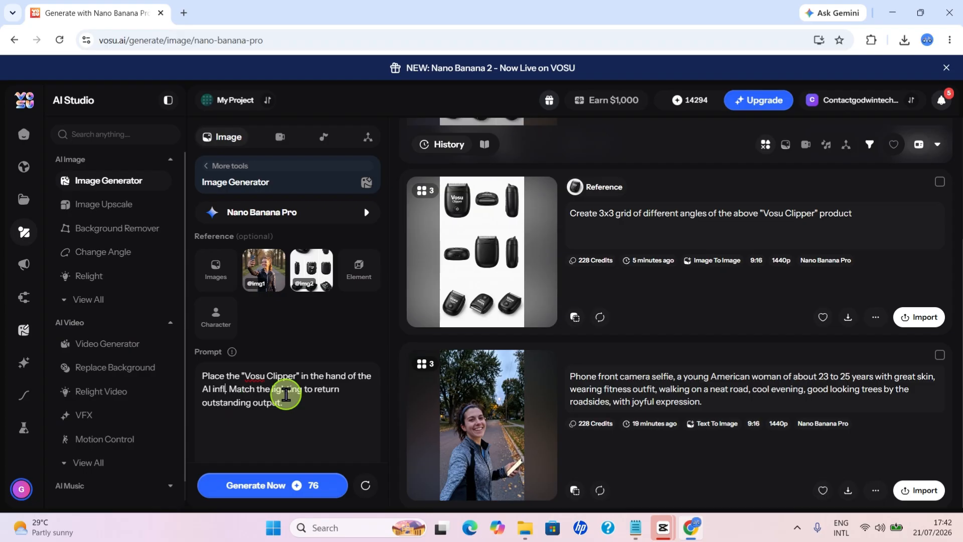
pyautogui.write('ence')
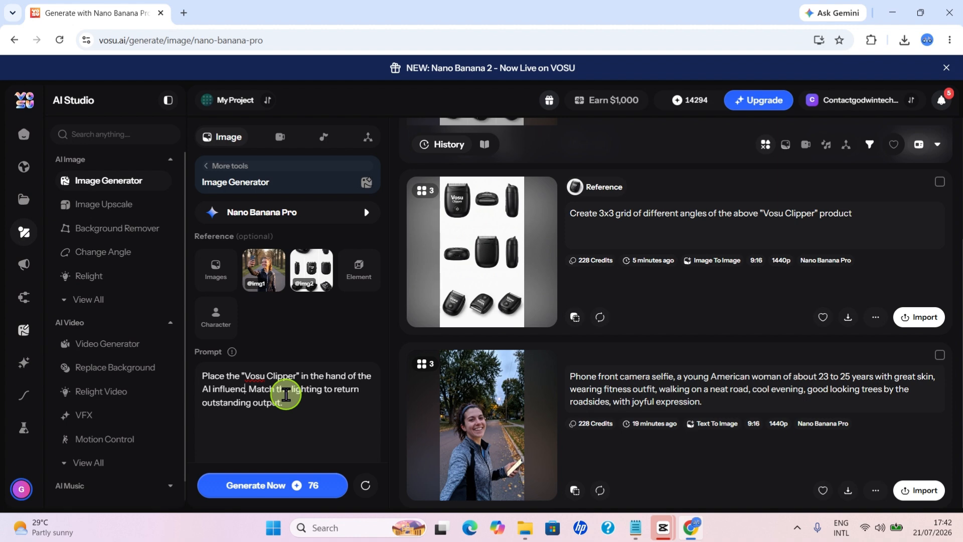
pyautogui.write('r')
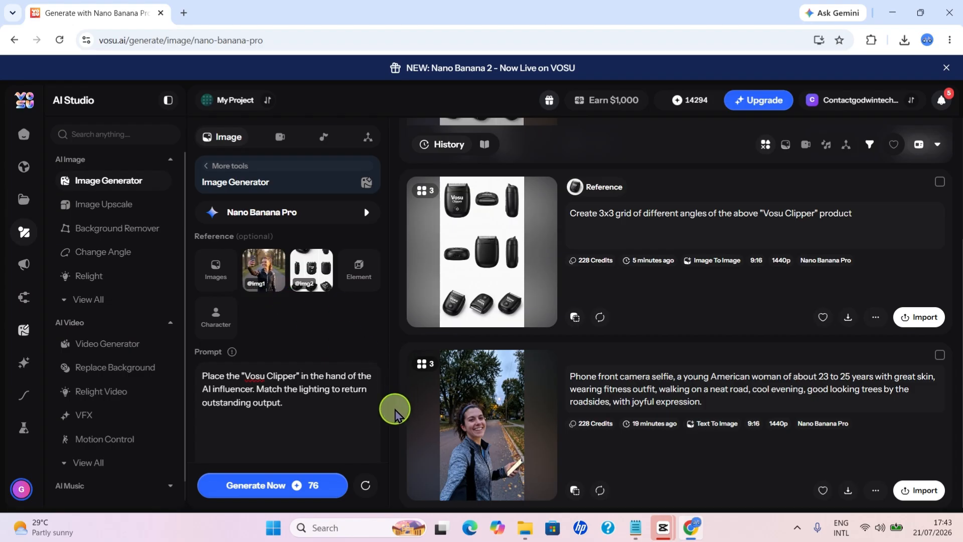
pyautogui.write('@')
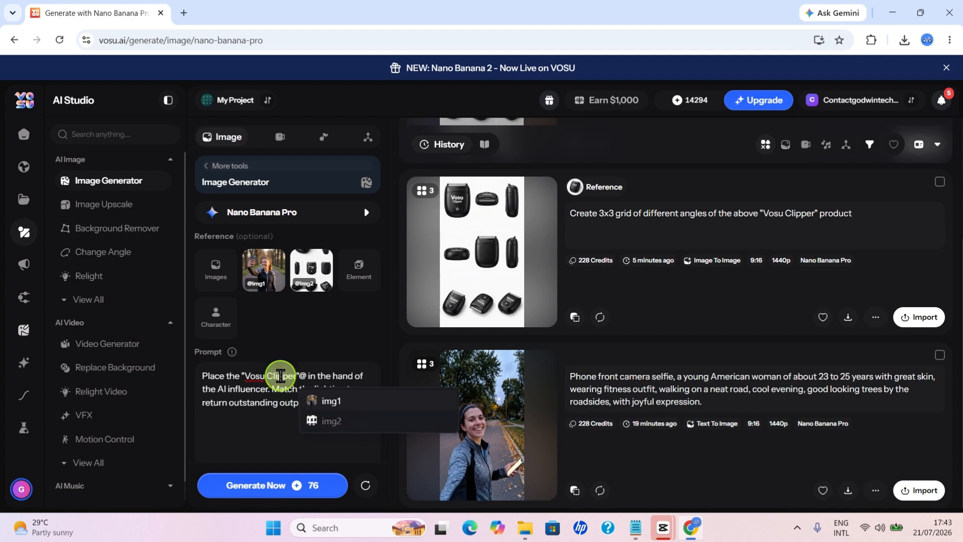
pyautogui.click(331, 424)
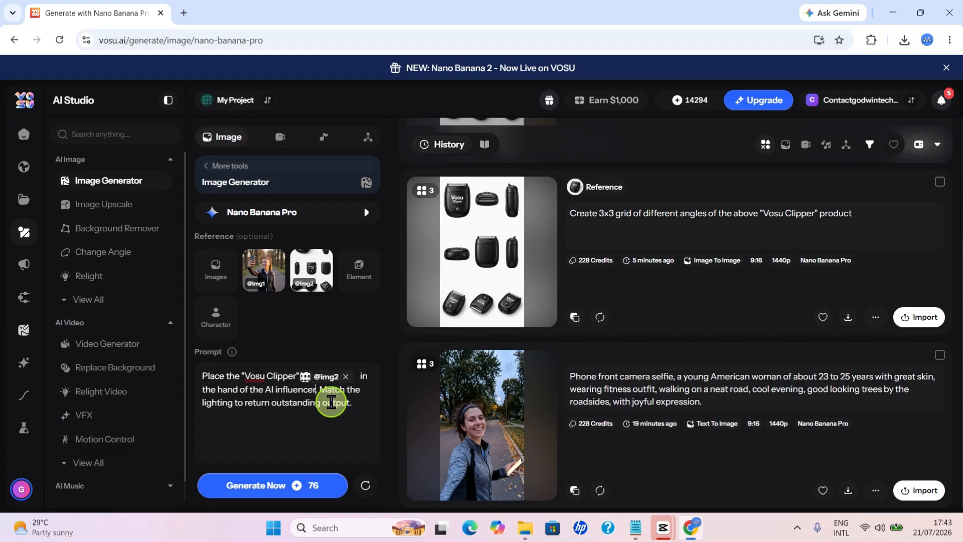
pyautogui.write('@')
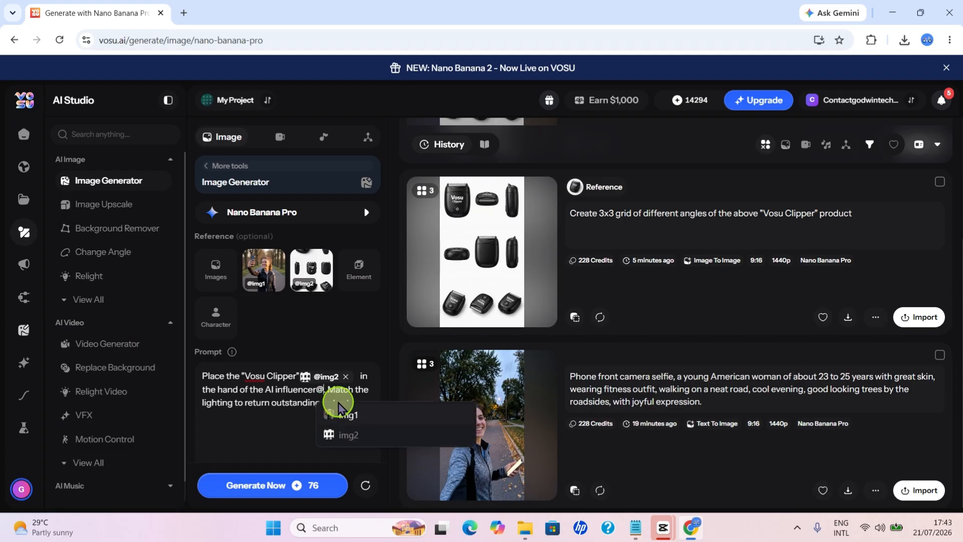
pyautogui.click(348, 416)
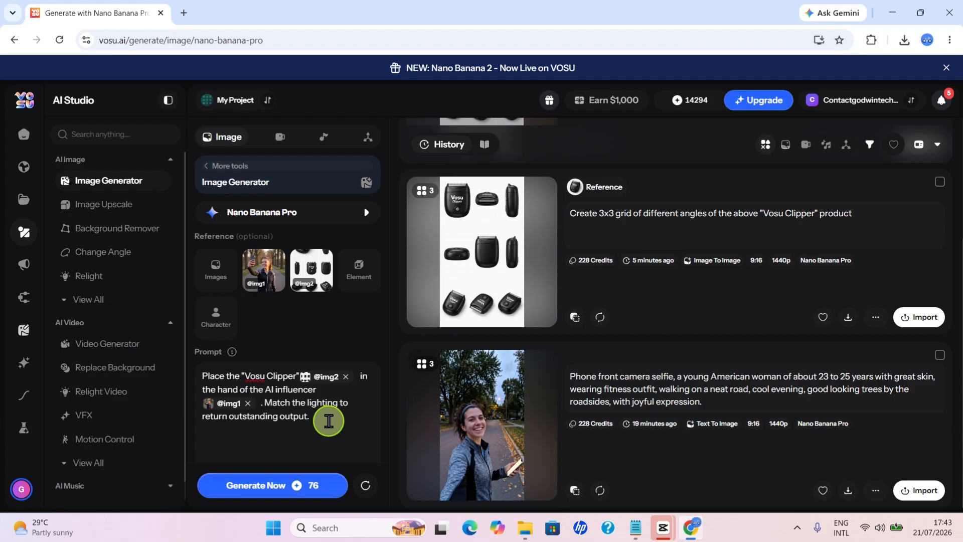
# Set the image aspect ratio to 9:16, the resolution to 4k and the output count to 3
pyautogui.scroll(-3, 319, 419)
pyautogui.scroll(-2, 284, 387)
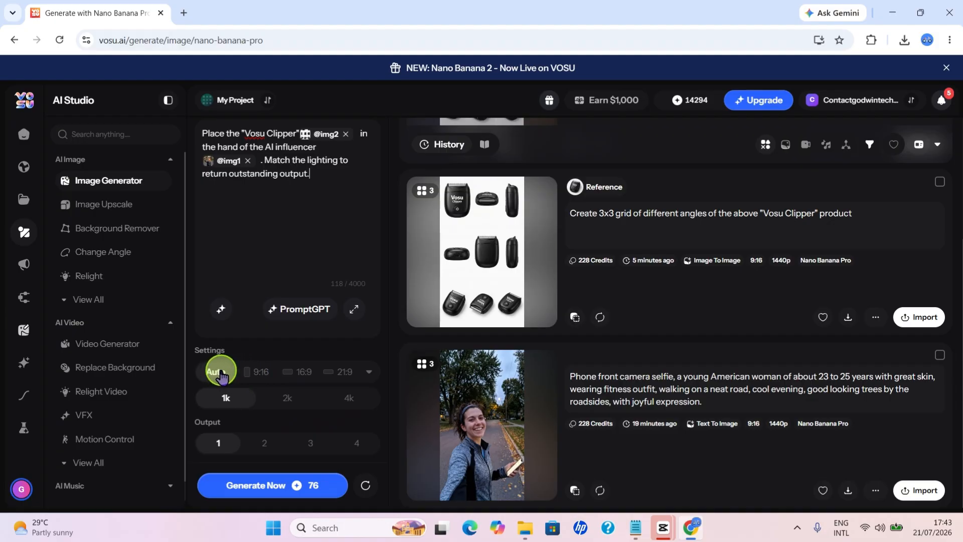
pyautogui.click(260, 376)
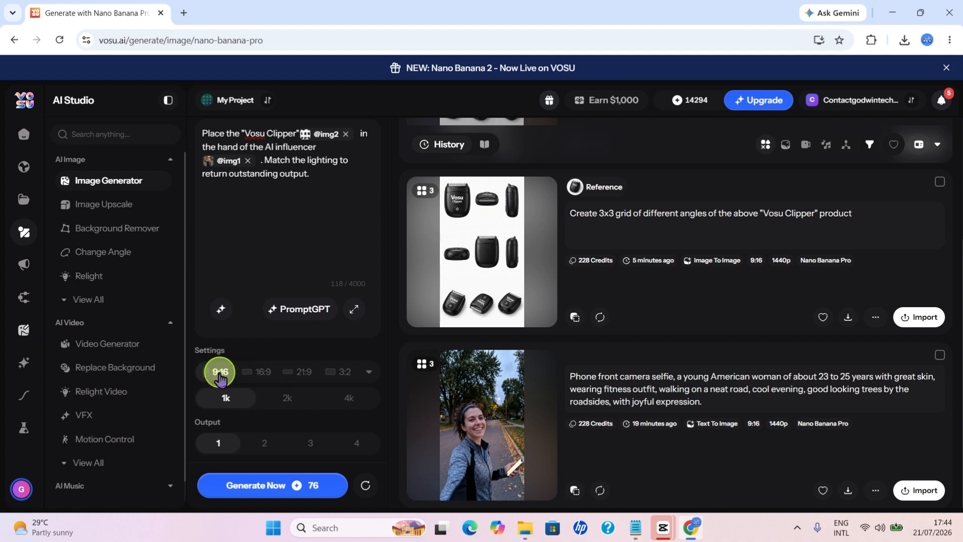
pyautogui.scroll(5, 236, 365)
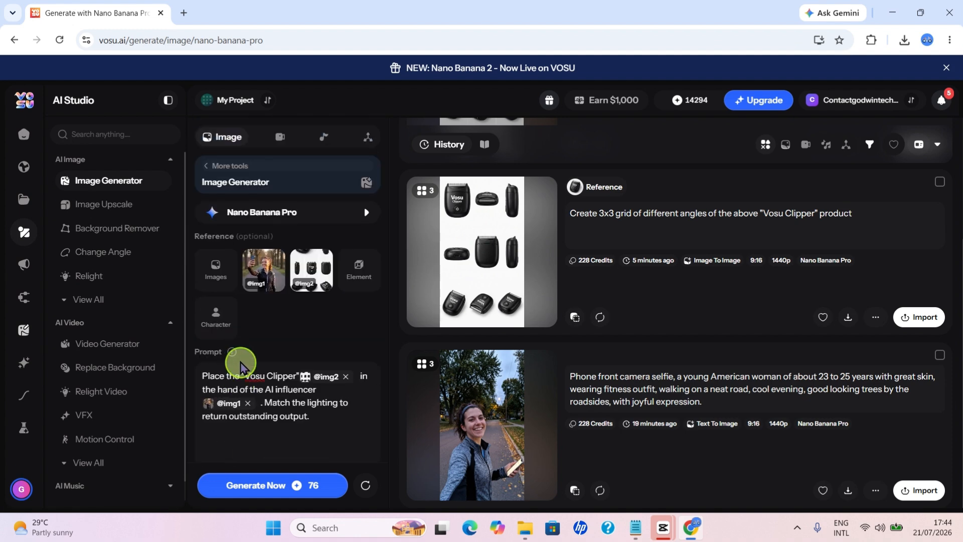
pyautogui.scroll(-3, 269, 366)
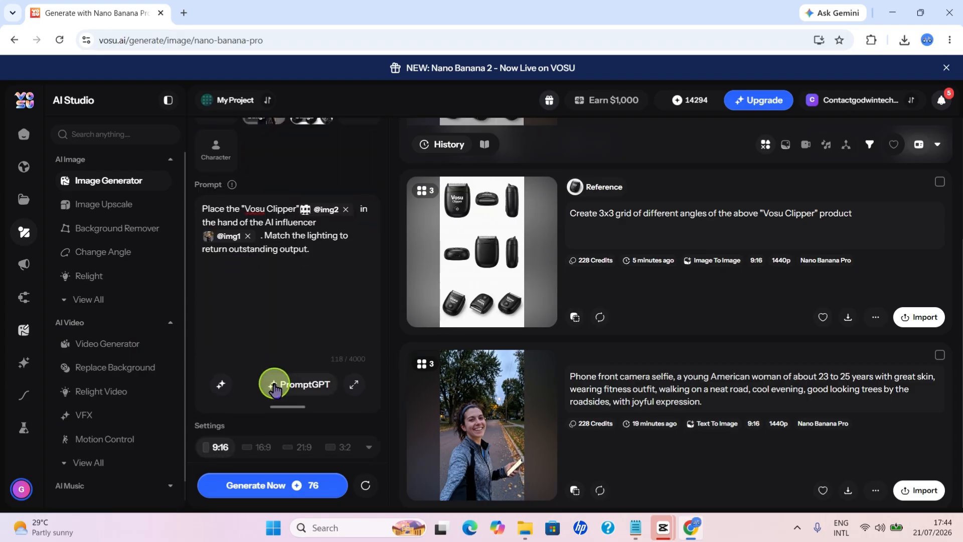
pyautogui.scroll(-2, 266, 441)
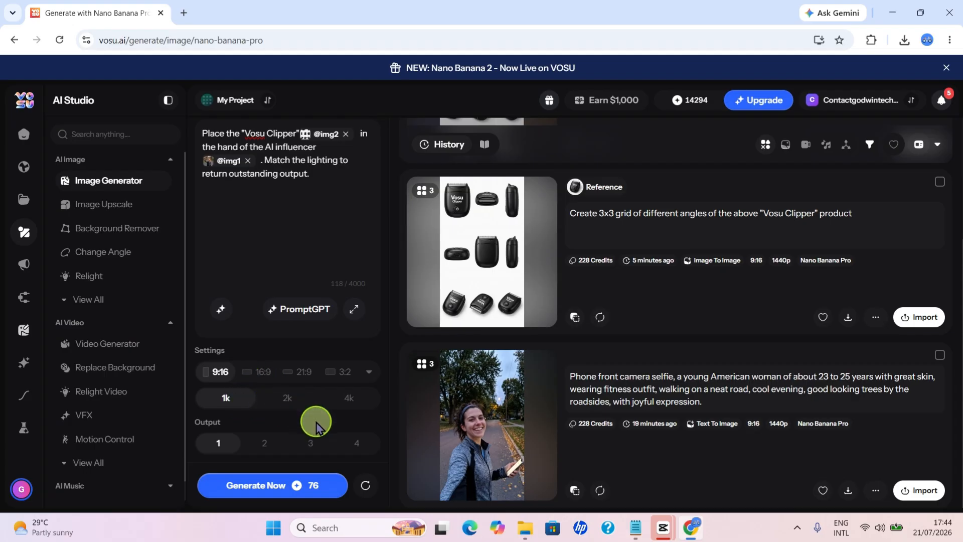
pyautogui.click(350, 399)
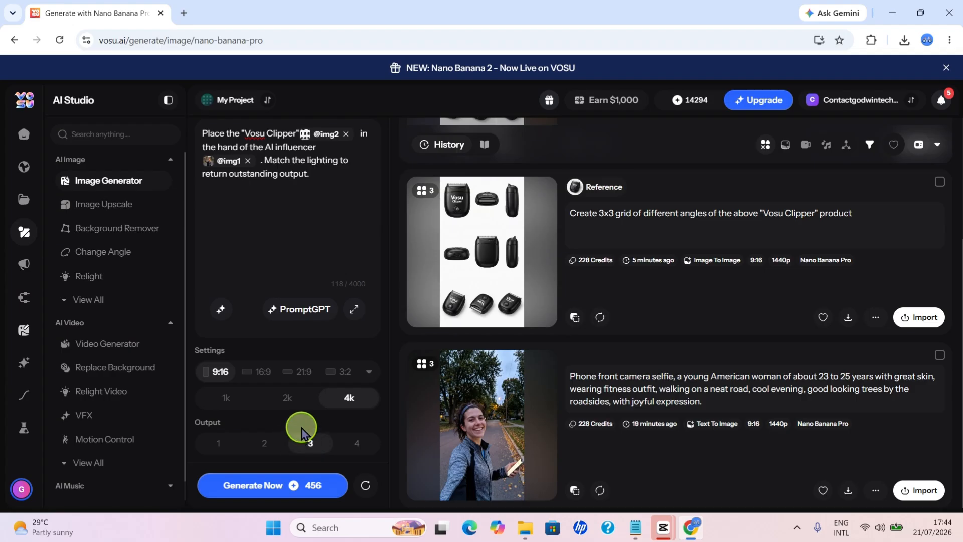
# Check the finished prompt and generate the images of the influencer holding the Vosu Clipper
pyautogui.scroll(3, 300, 413)
pyautogui.scroll(3, 300, 412)
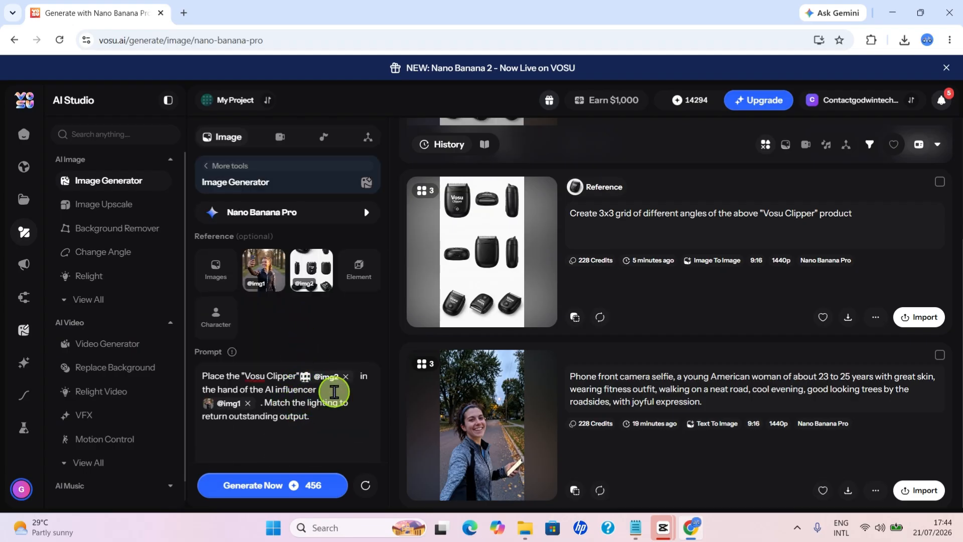
pyautogui.scroll(-5, 249, 483)
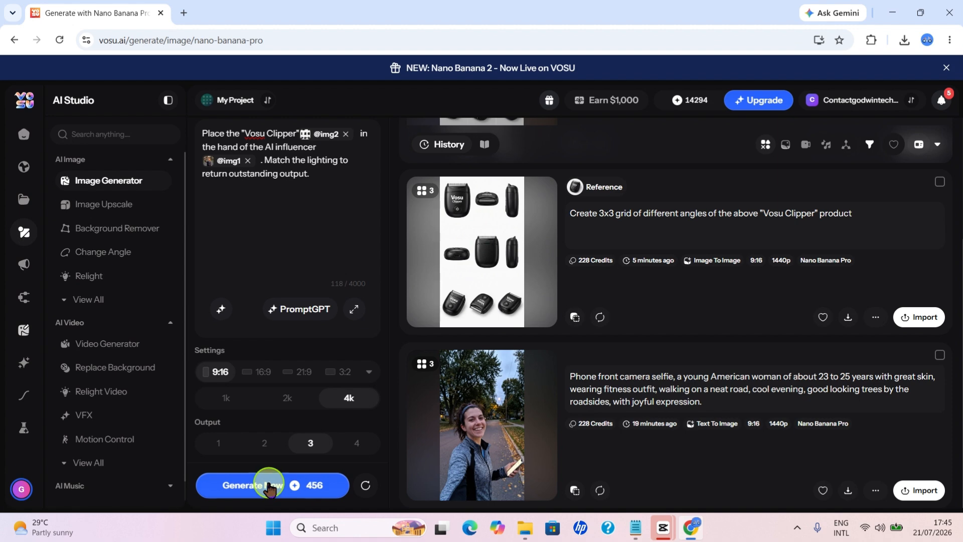
pyautogui.click(268, 485)
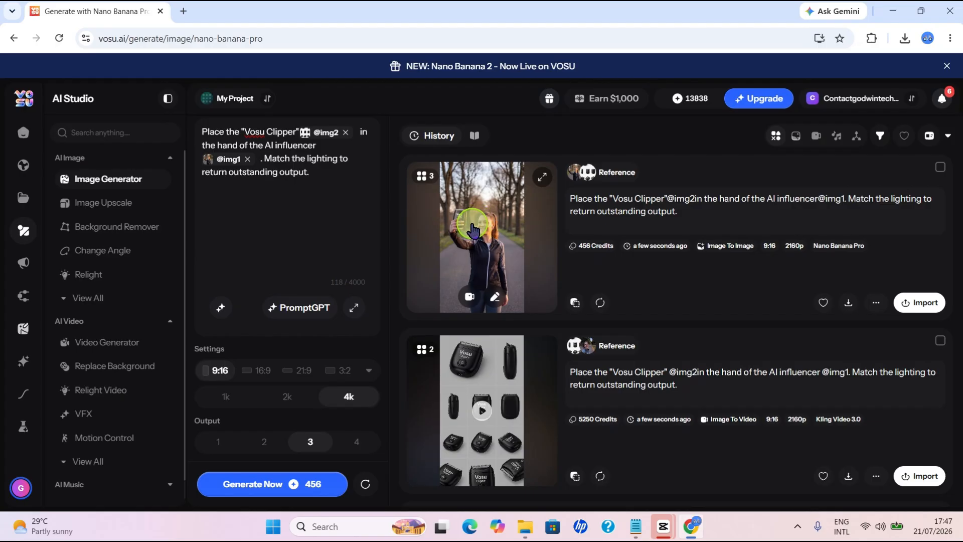
# Open the newest result and compare its three images, checking how the clipper sits in the influencer's hand
pyautogui.click(471, 230)
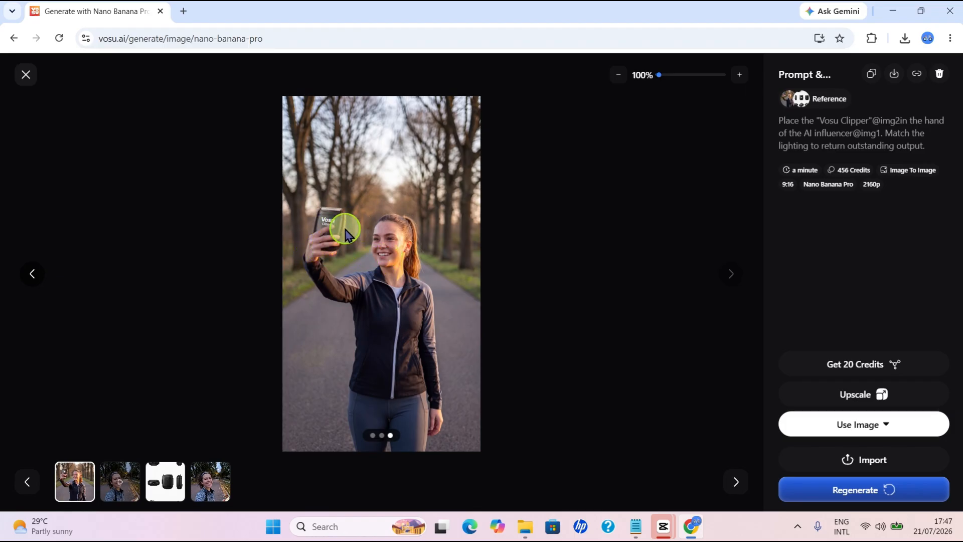
pyautogui.click(31, 274)
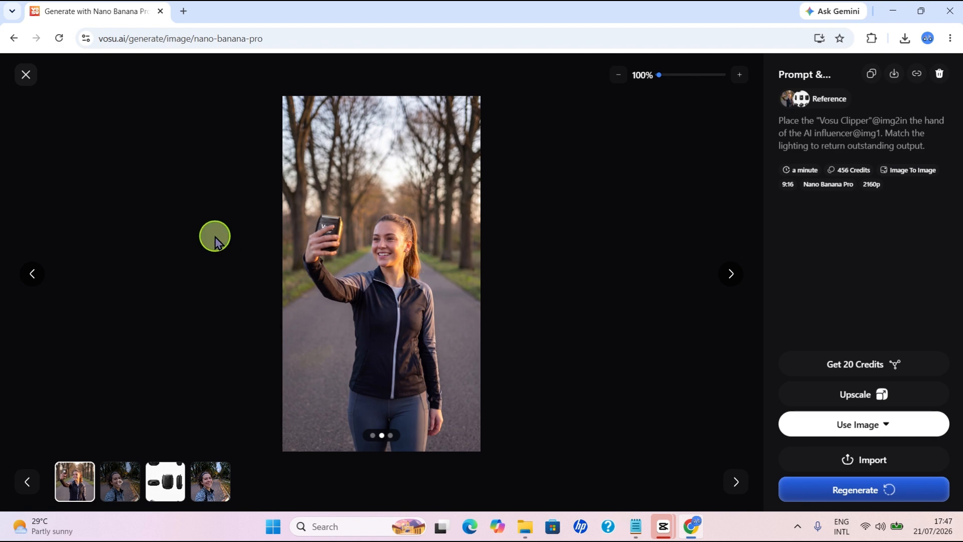
pyautogui.click(31, 280)
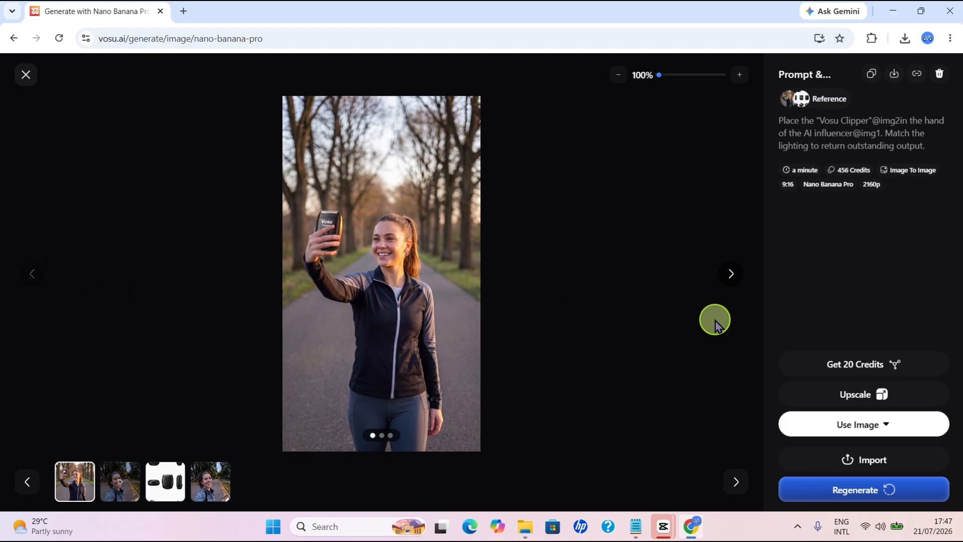
pyautogui.click(728, 272)
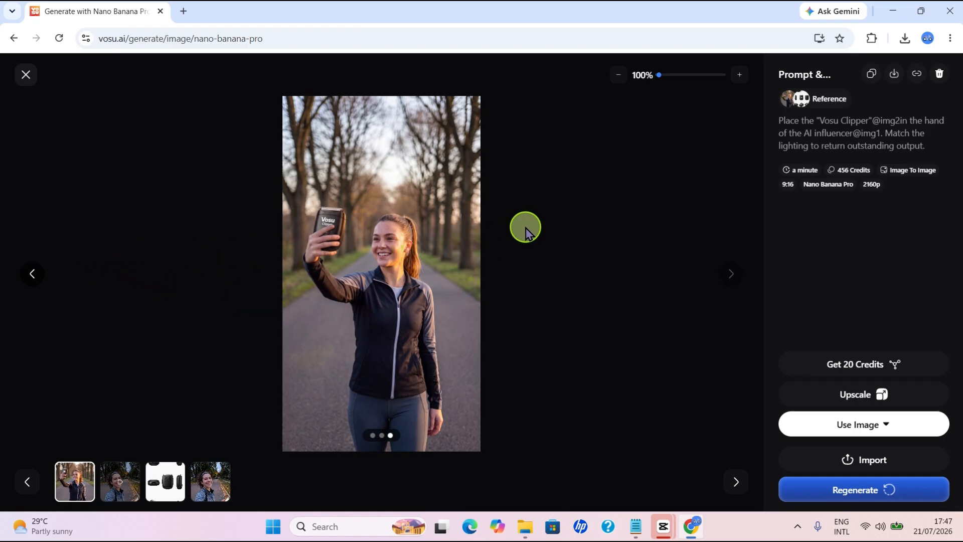
# Download the third influencer image as a JPG and close the image view
pyautogui.click(896, 78)
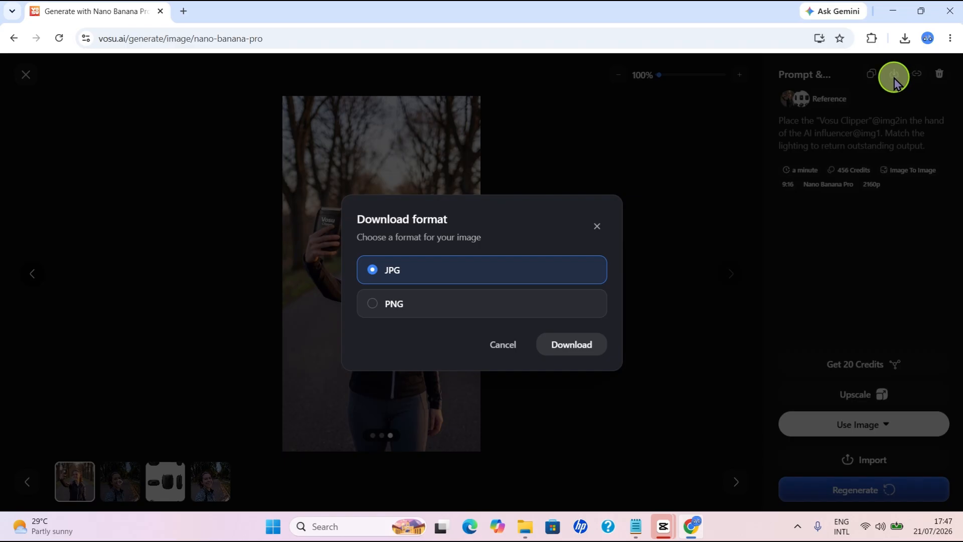
pyautogui.click(576, 344)
pyautogui.press('Escape')
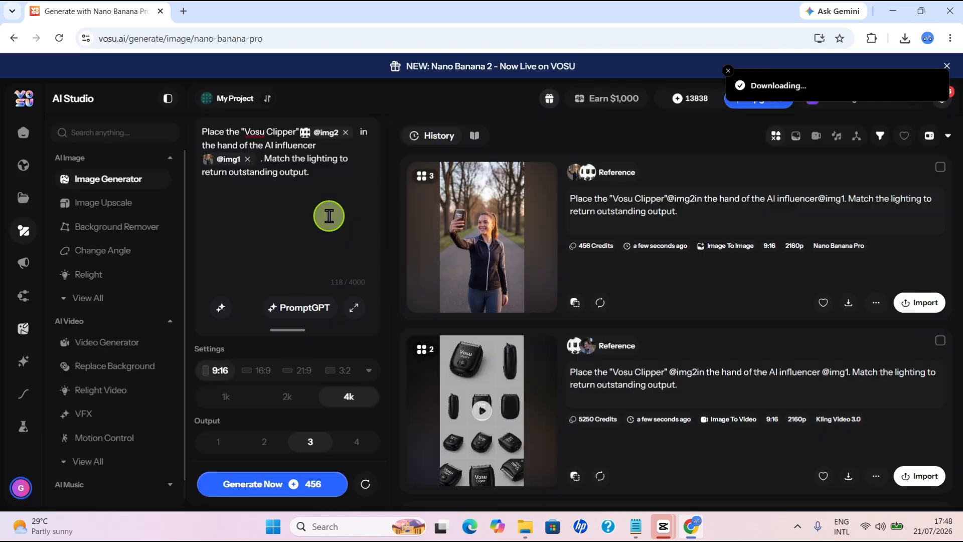
# Switch to the Video Generator and look through the trending models, keeping Kling Video 3.0 selected
pyautogui.scroll(3, 374, 203)
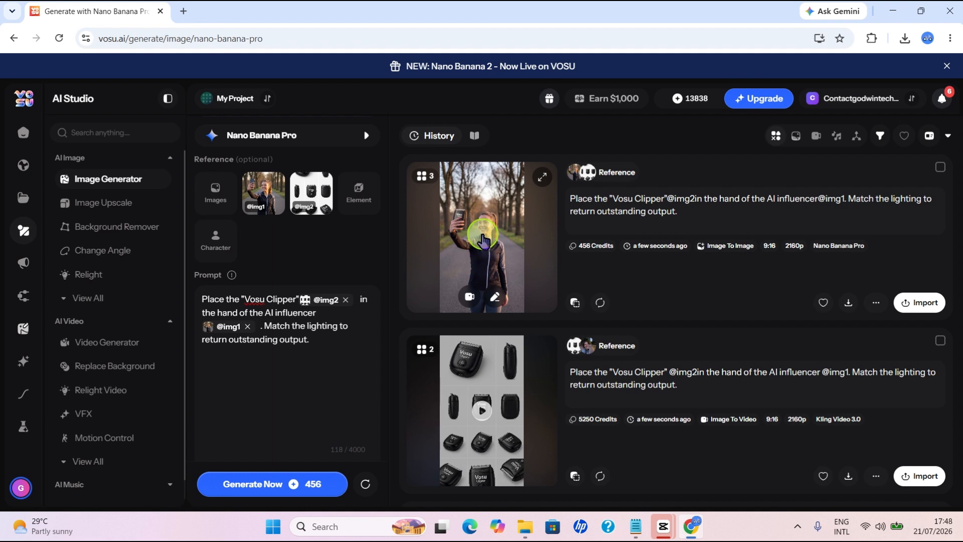
pyautogui.scroll(-3, 311, 301)
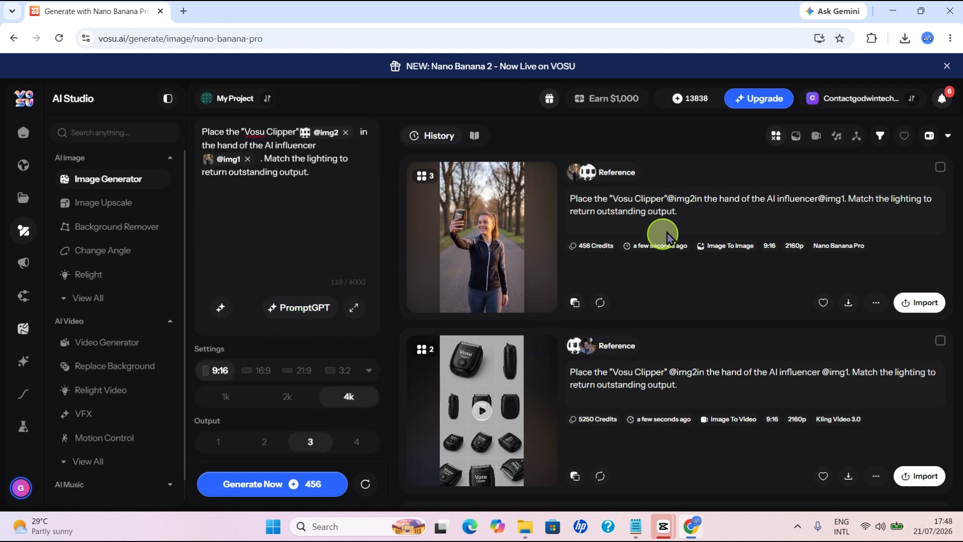
pyautogui.click(97, 341)
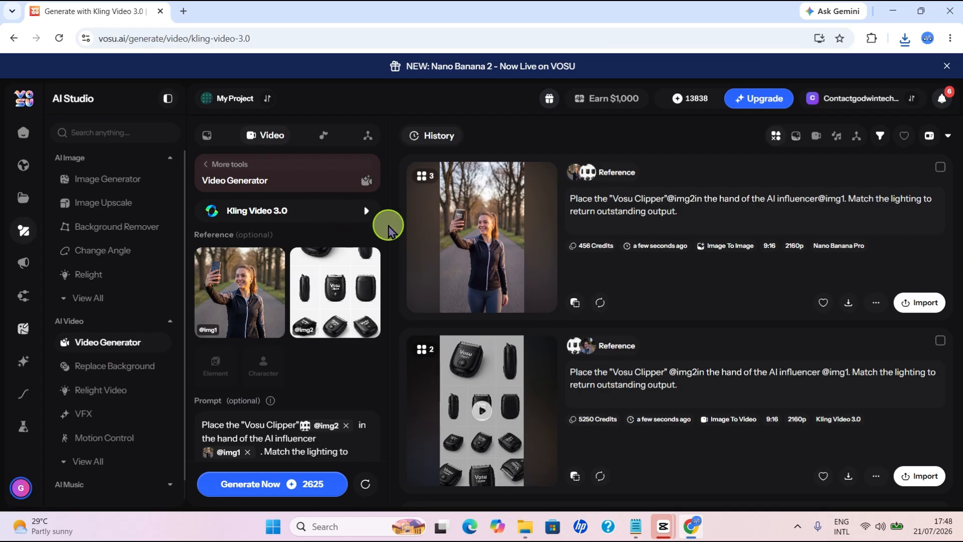
pyautogui.click(280, 213)
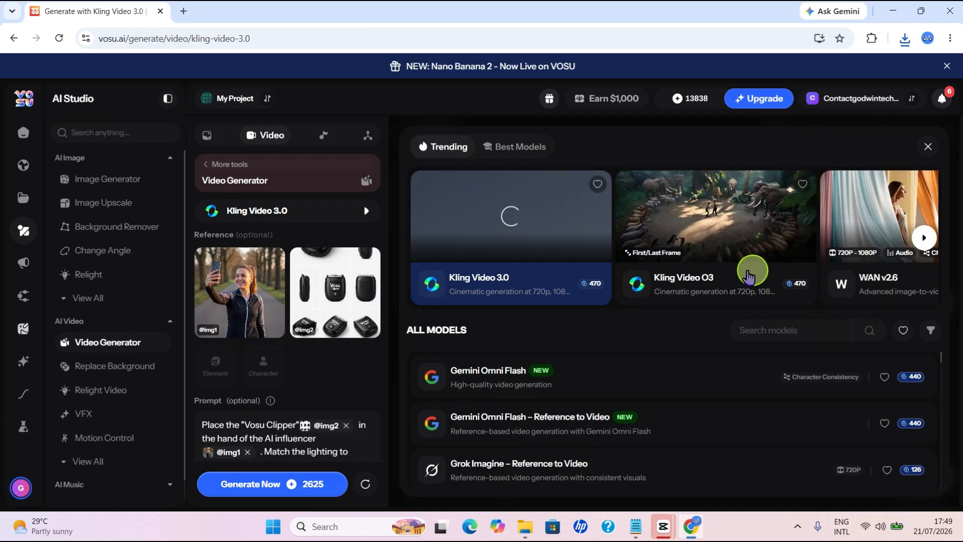
pyautogui.click(925, 236)
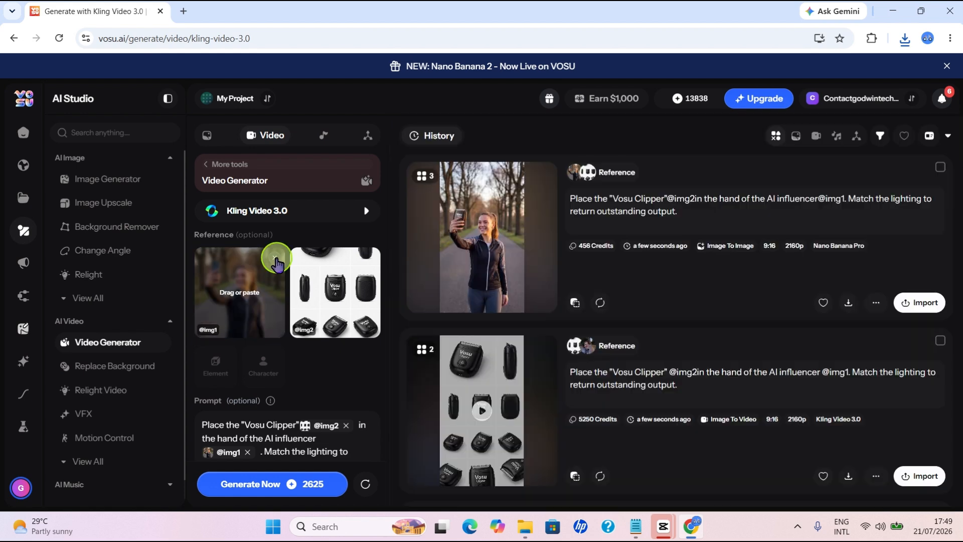
pyautogui.click(275, 258)
pyautogui.click(369, 259)
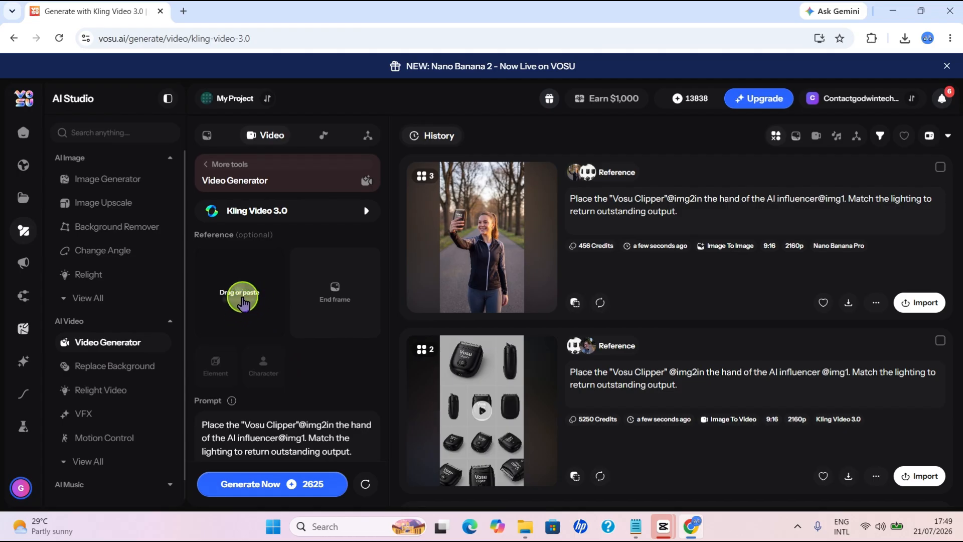
pyautogui.click(242, 298)
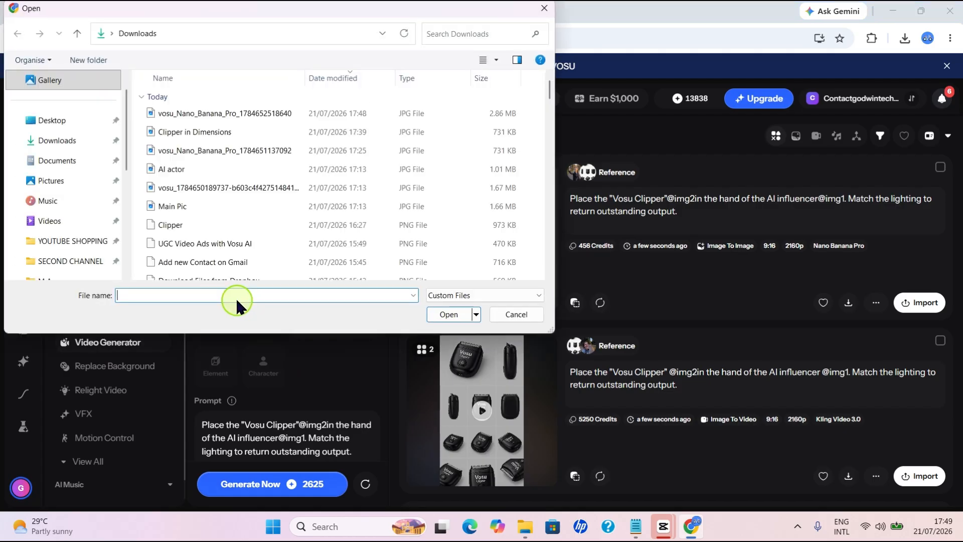
pyautogui.click(194, 107)
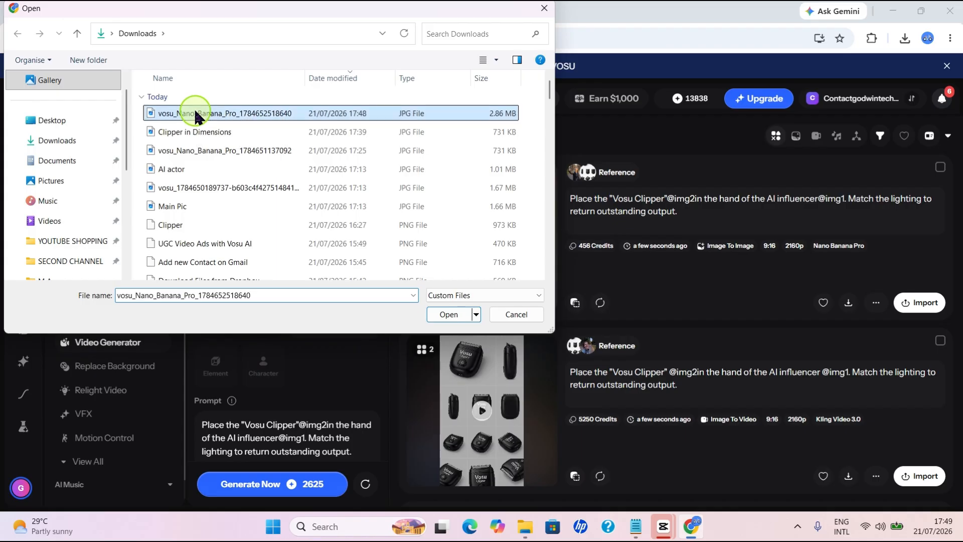
pyautogui.click(452, 317)
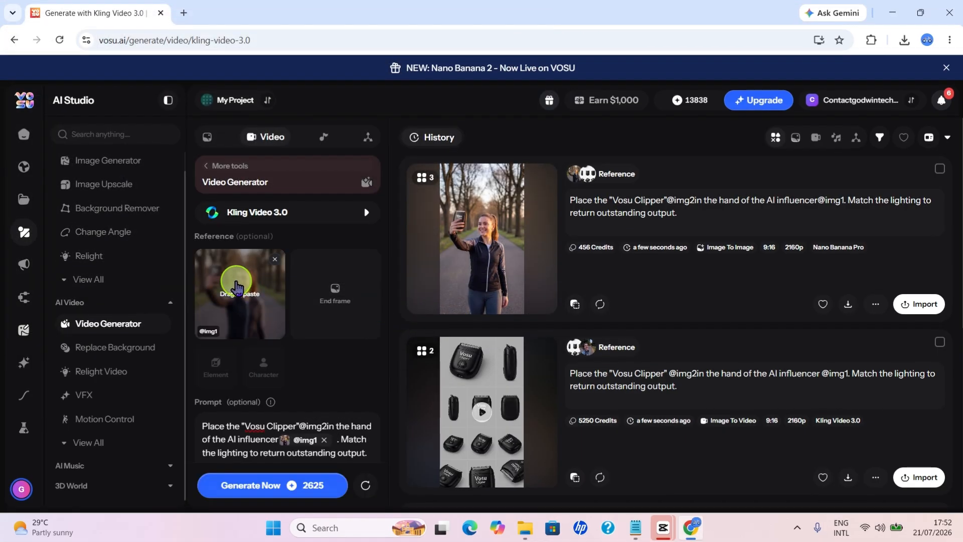
# Replace the prompt with a UGC style video of a young American woman walking on a clean road, showcasing and recommending the "Vosu Clipper" into a phone camera
pyautogui.scroll(-3, 245, 301)
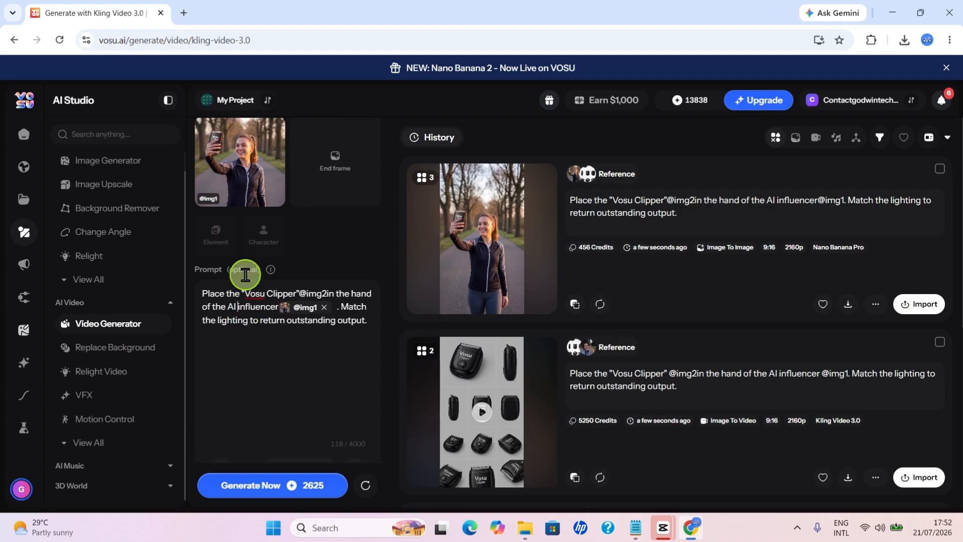
pyautogui.scroll(1, 246, 256)
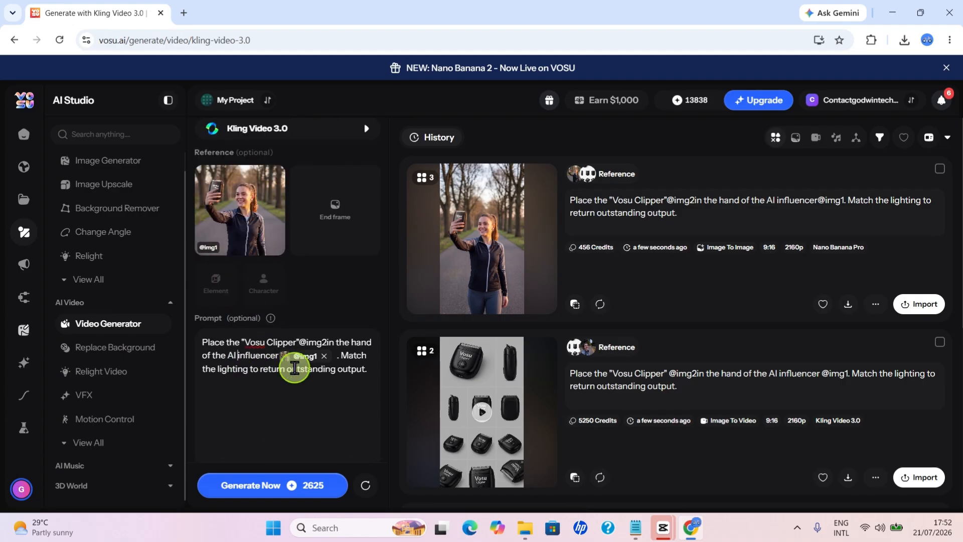
pyautogui.click(282, 366)
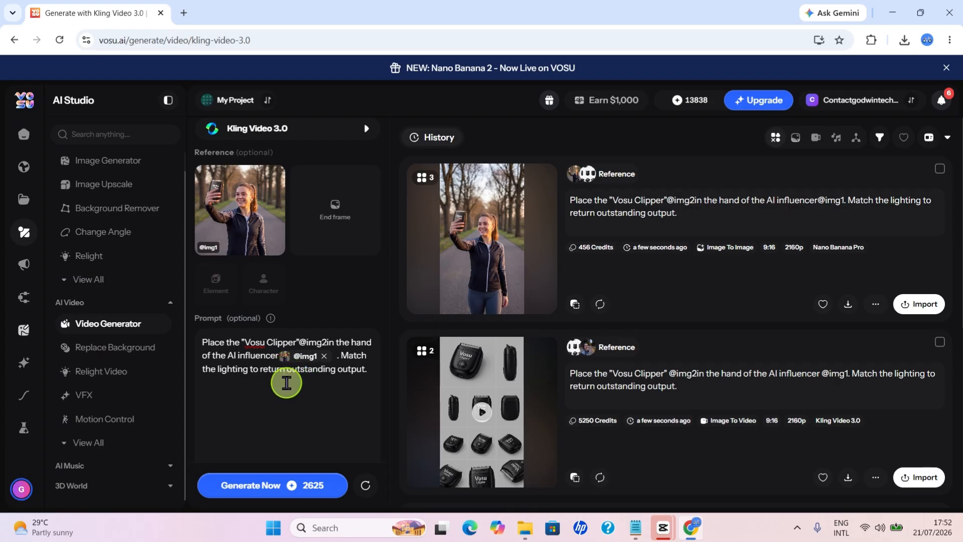
pyautogui.hotkey('ctrl', 'a')
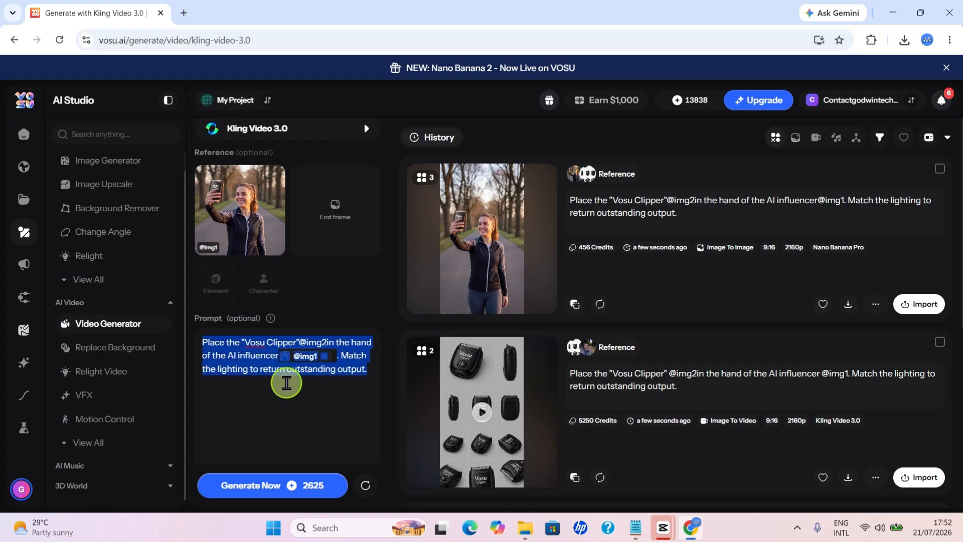
pyautogui.write('"UGC style video of a young American woman walking on a clean road showcasing the "Vosu Clipper" product into a phone camera and saying "I never knew this new brand in the market could give me a clean shaving. But, hmm… It did, all ladies should get this and stay neat always."')
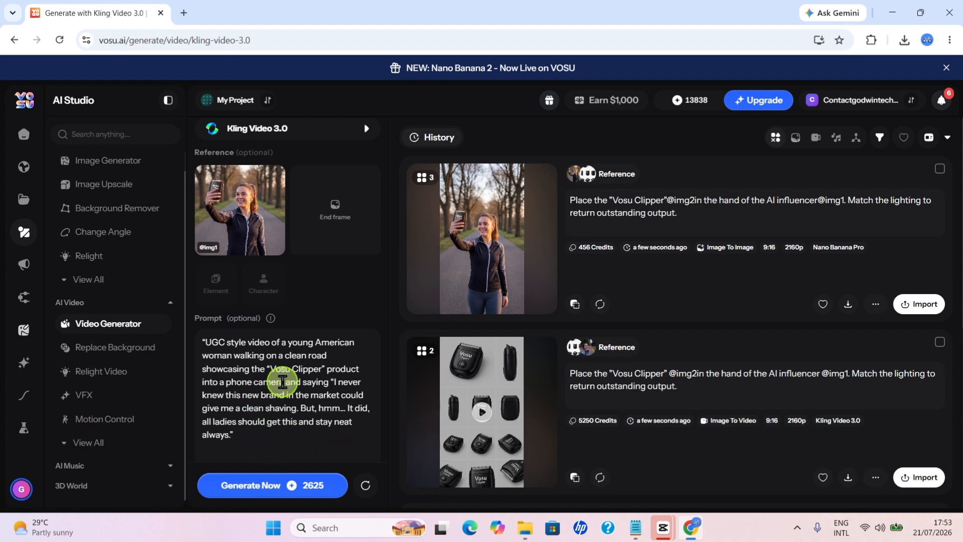
# Set the video resolution to 1080p and the output count to 3, and generate the videos
pyautogui.scroll(2, 283, 381)
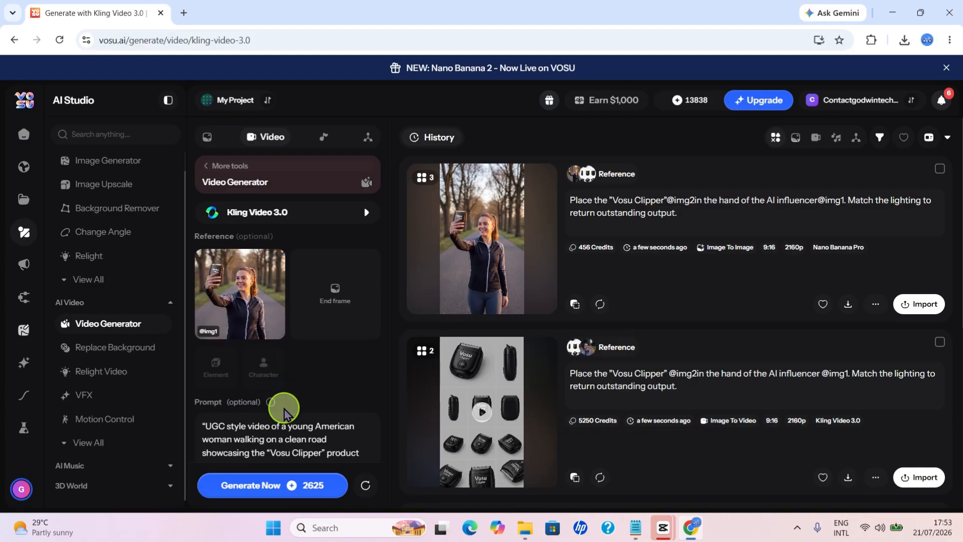
pyautogui.scroll(-5, 284, 410)
pyautogui.scroll(2, 258, 331)
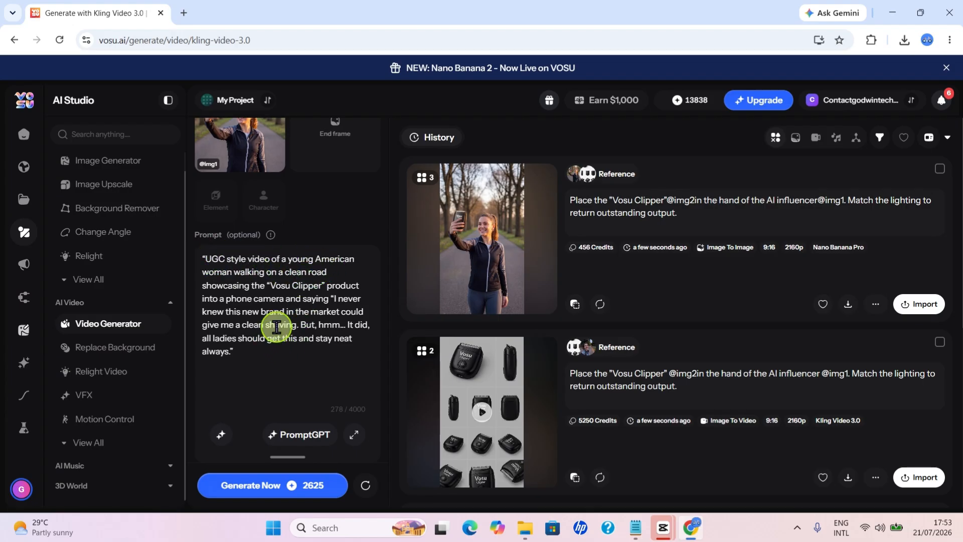
pyautogui.scroll(-3, 276, 326)
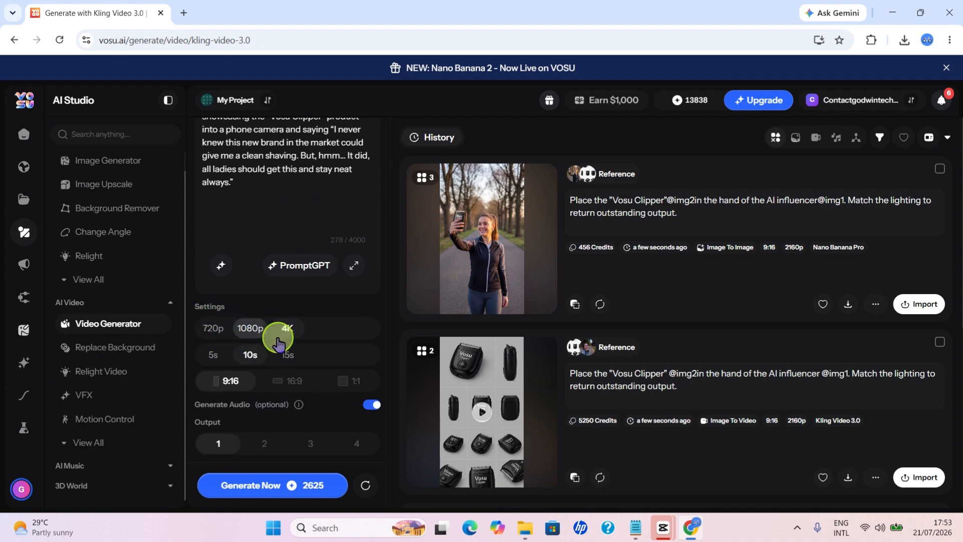
pyautogui.click(254, 330)
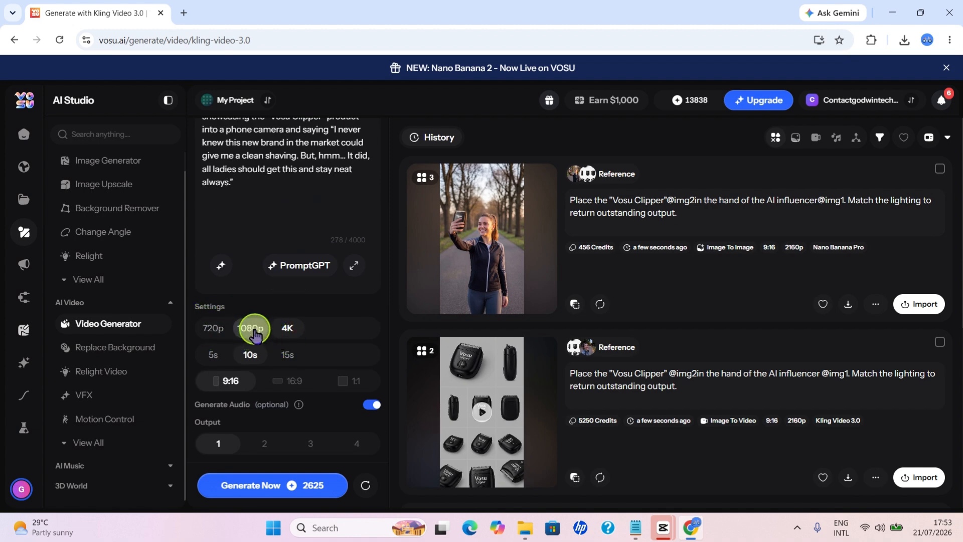
pyautogui.click(287, 329)
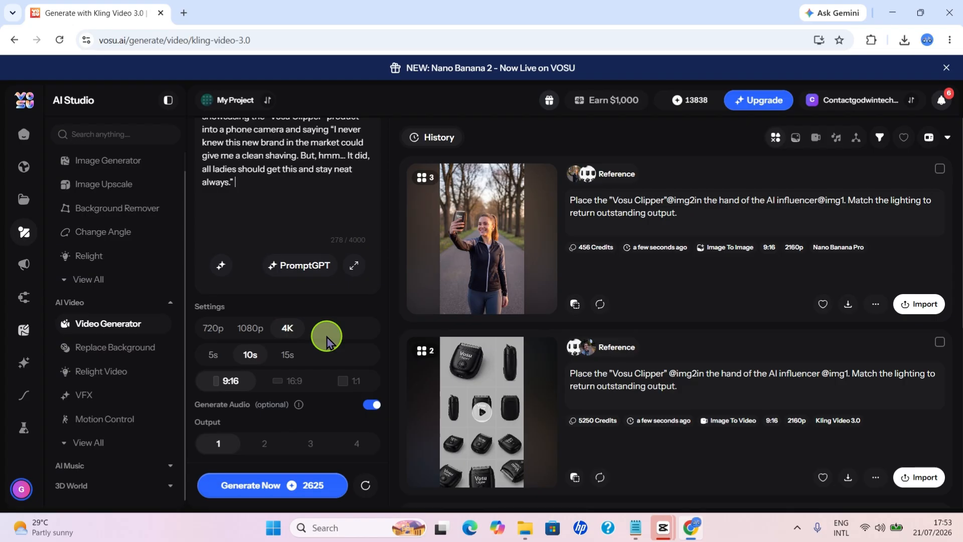
pyautogui.click(247, 330)
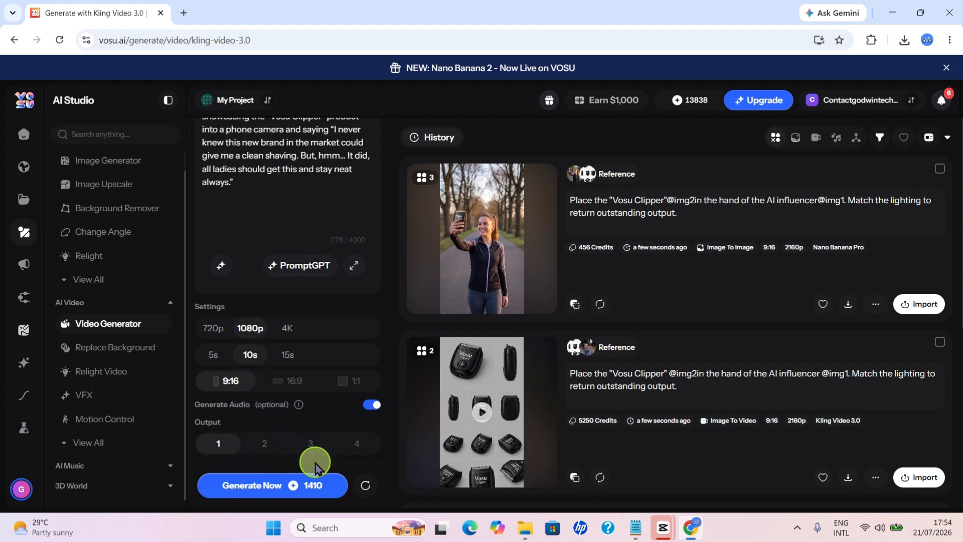
pyautogui.click(308, 444)
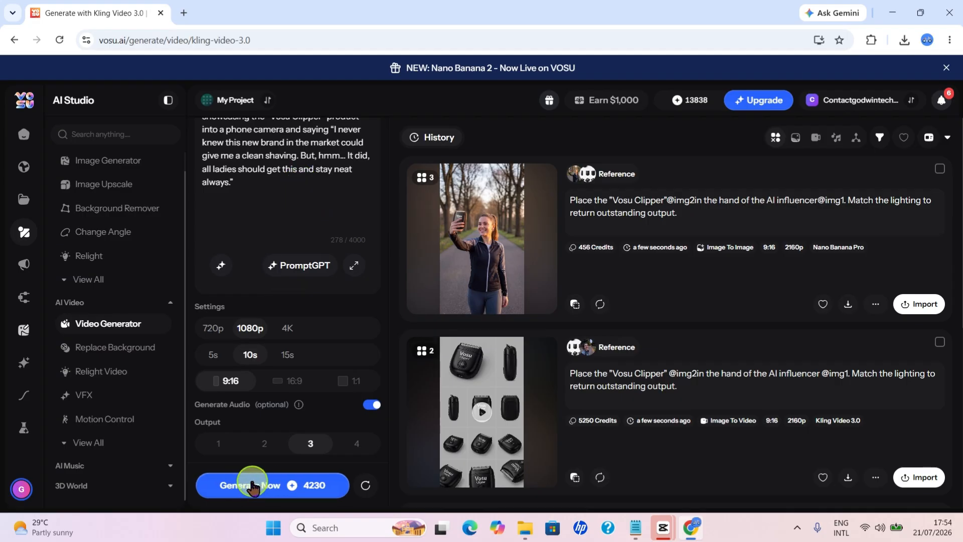
pyautogui.click(266, 495)
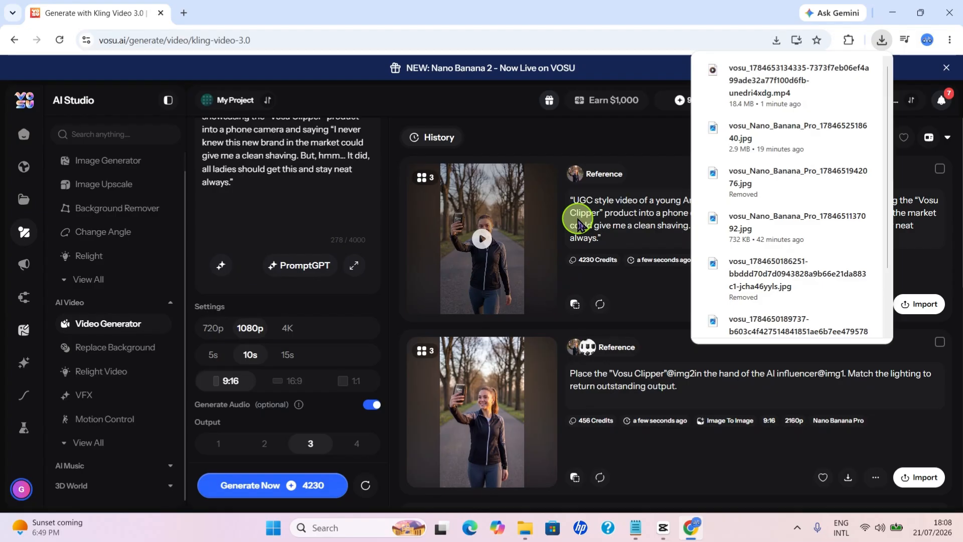
# Switch to the Downloads folder in File Explorer to view the downloaded MP4 videos, and clear the file selection
pyautogui.moveTo(525, 528)
pyautogui.click(489, 482)
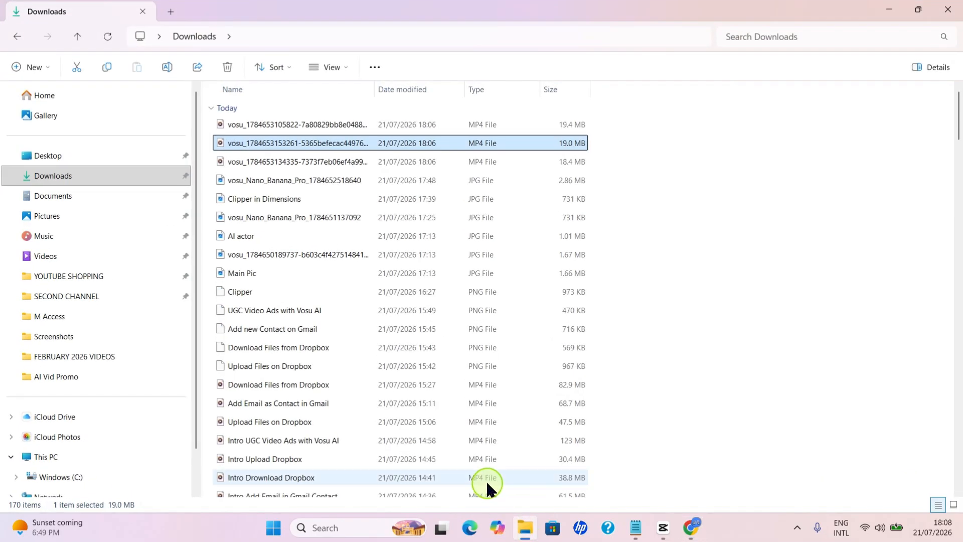
pyautogui.click(617, 144)
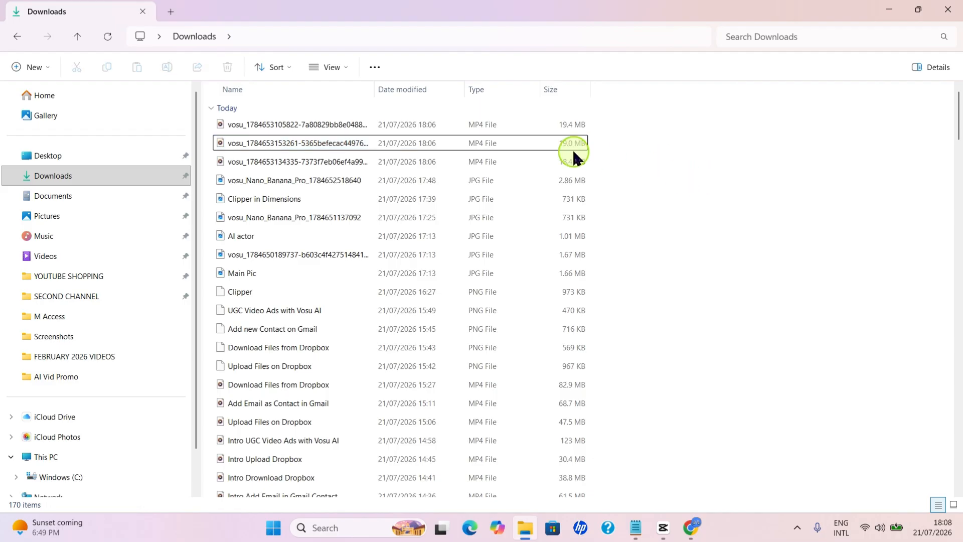